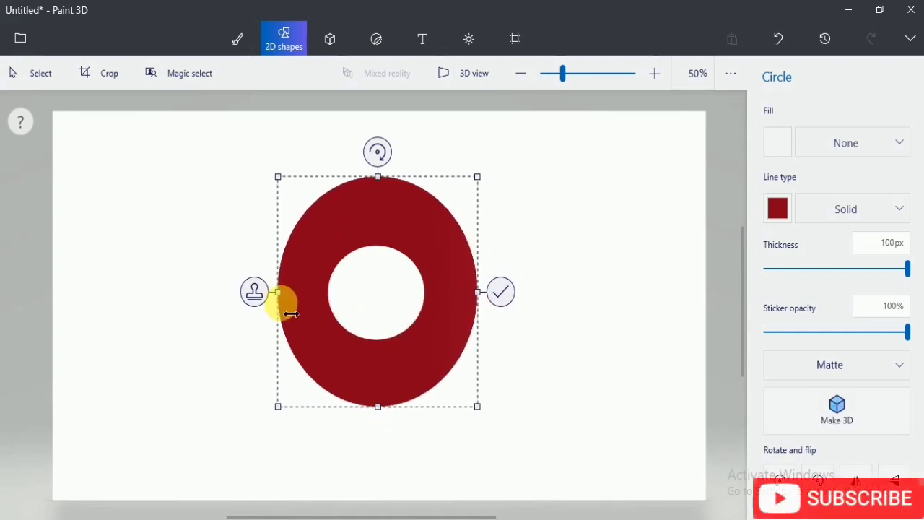
Widen the dark red ring on both sides so its outline is round, and commit it to the canvas
left_click_drag(285, 304, 272, 303)
left_click_drag(486, 304, 498, 306)
left_click(329, 134)
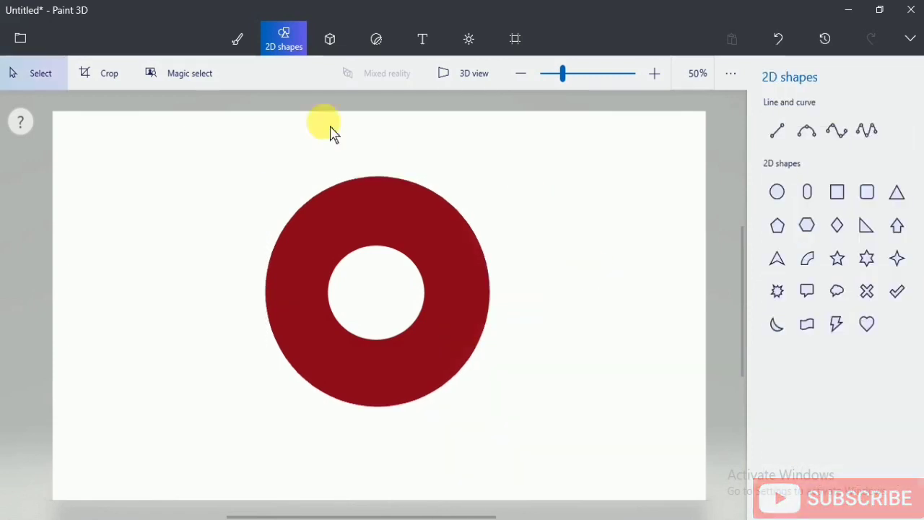
Fill the dark red ring with yellow using the Fill brush
left_click(238, 39)
left_click(897, 153)
left_click(849, 431)
left_click(483, 311)
Draw a dark red circle outline 100 px thick around the yellow ring and fit its inner edge to the yellow
left_click(280, 54)
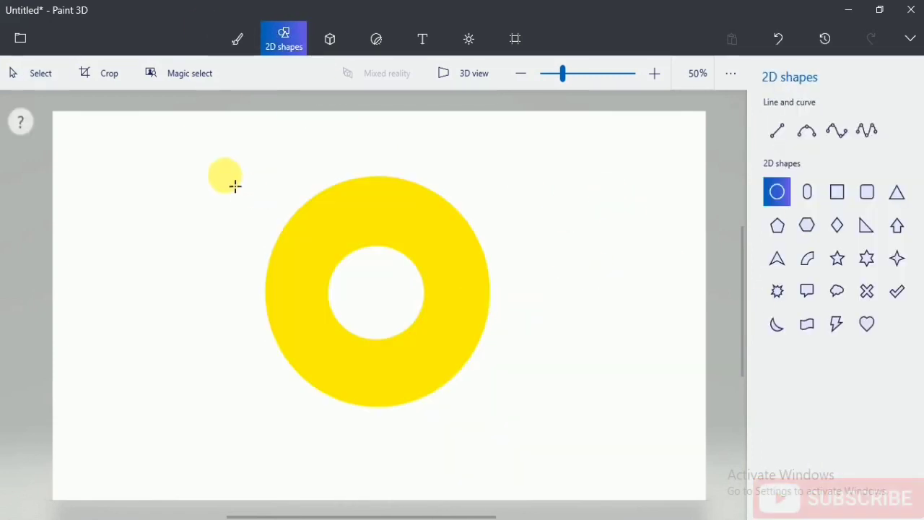
left_click_drag(225, 174, 532, 441)
left_click_drag(389, 185, 387, 150)
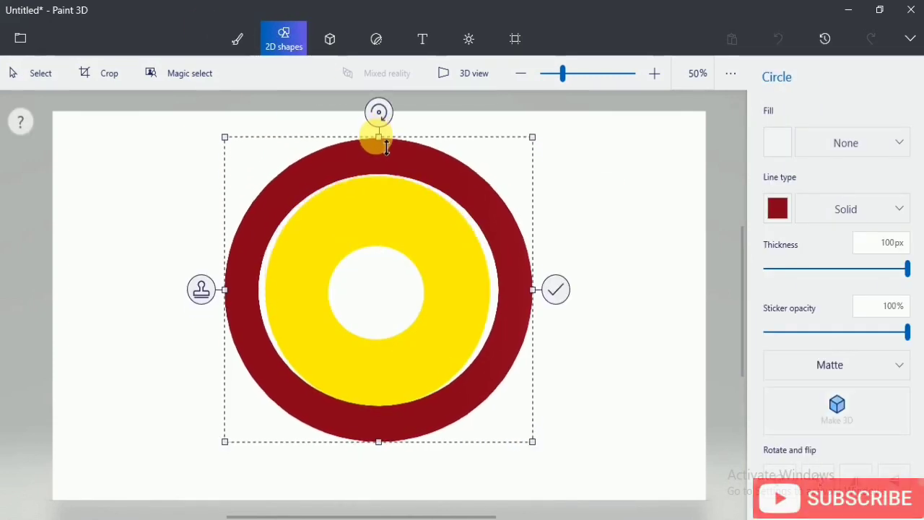
left_click_drag(229, 294, 234, 296)
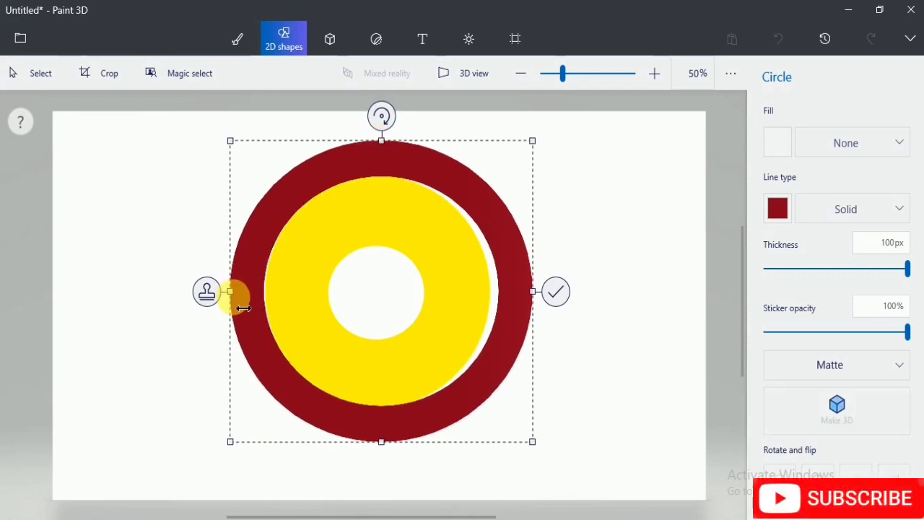
left_click_drag(536, 294, 528, 293)
left_click_drag(233, 294, 235, 294)
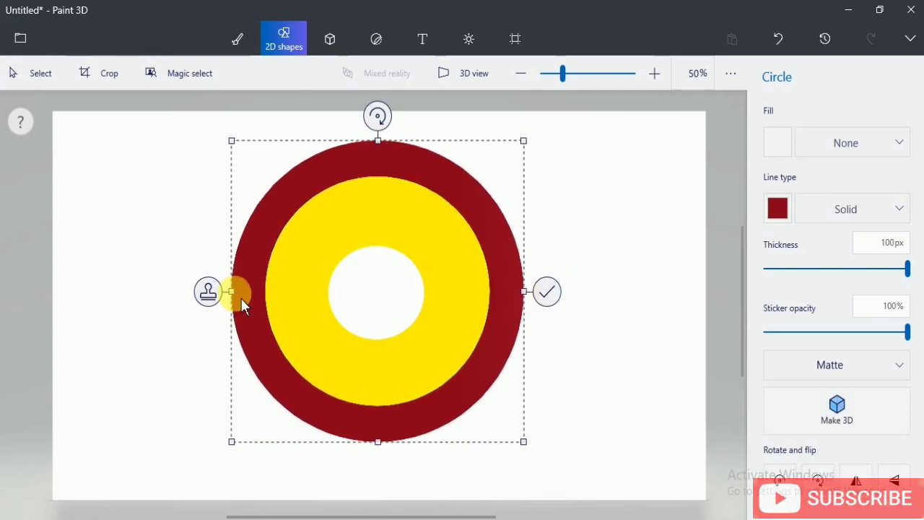
Stamp the dark red ring in place, then enlarge the copy on all sides into a wider outer ring and commit it
left_click(208, 291)
left_click_drag(398, 163, 397, 134)
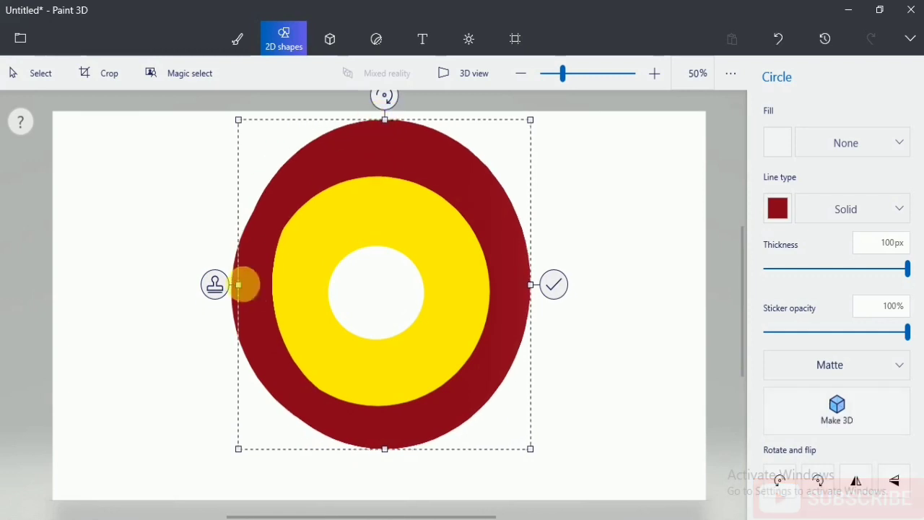
left_click_drag(252, 291, 229, 294)
left_click_drag(544, 291, 555, 298)
left_click_drag(379, 449, 381, 461)
left_click_drag(216, 291, 201, 295)
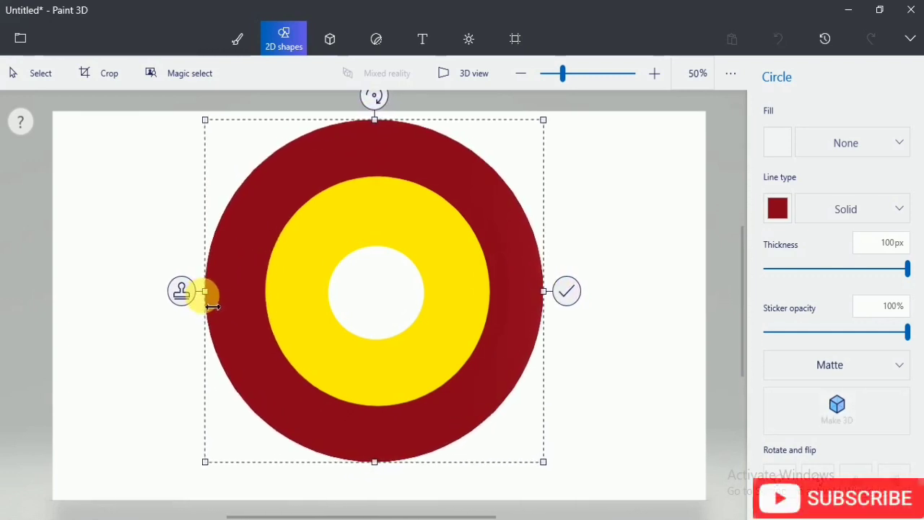
left_click_drag(545, 292, 550, 293)
left_click_drag(377, 463, 383, 487)
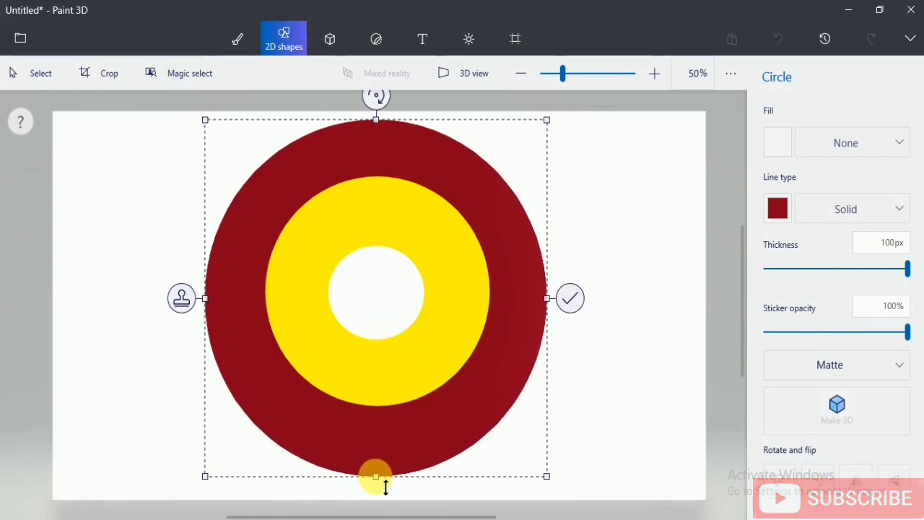
left_click(582, 302)
Fill the white background around the rings with black
left_click(237, 38)
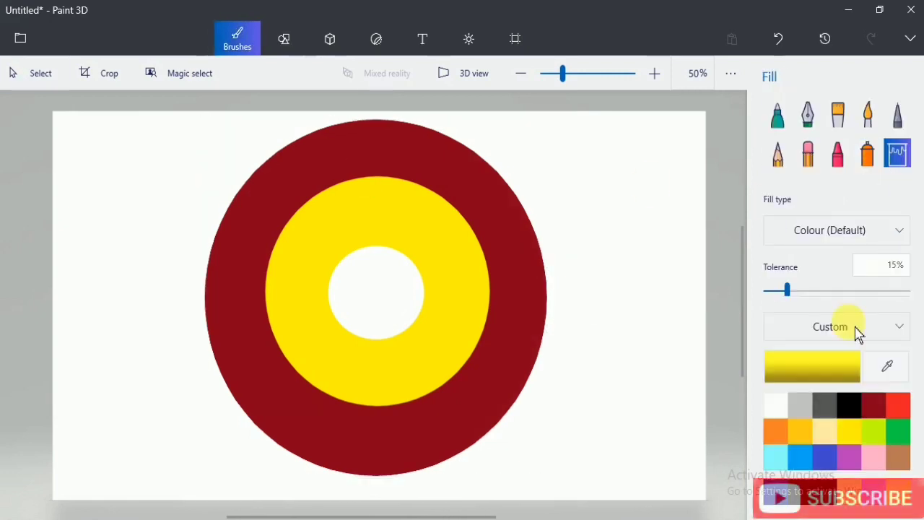
left_click(849, 405)
left_click(680, 239)
Feather the dark red ring's outer edge into the black with dark red Watercolour strokes, 200 px thick
left_click(868, 115)
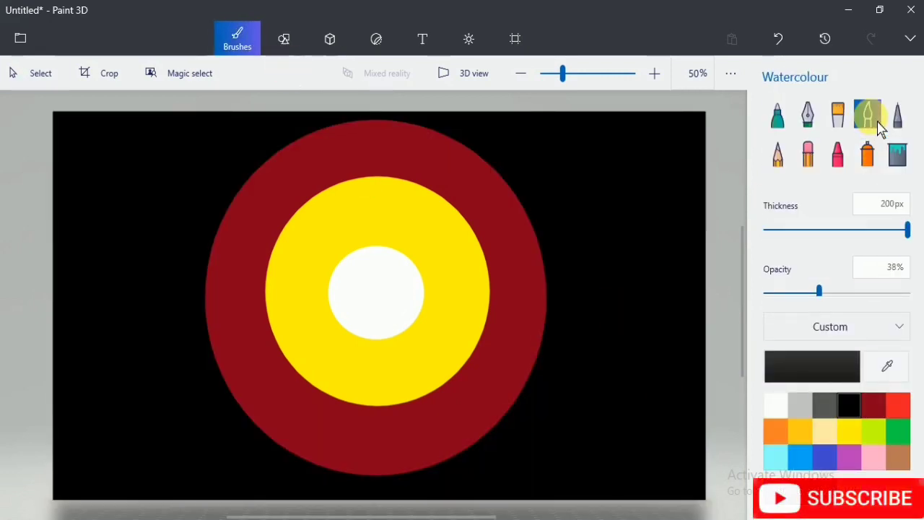
left_click(882, 407)
mouse_move(253, 199)
left_mouse_down()
mouse_move(223, 267)
mouse_move(241, 217)
mouse_move(291, 165)
mouse_move(220, 309)
mouse_move(225, 374)
mouse_move(231, 327)
mouse_move(360, 145)
mouse_move(244, 390)
mouse_move(276, 443)
mouse_move(350, 474)
mouse_move(332, 453)
mouse_move(341, 467)
mouse_move(385, 466)
left_mouse_up()
mouse_move(386, 126)
left_mouse_down()
mouse_move(483, 166)
mouse_move(545, 265)
mouse_move(526, 392)
mouse_move(486, 444)
left_mouse_up()
Feather the yellow ring outward over the dark red with 200 px yellow Watercolour strokes, finishing the edge at a lower opacity
left_click(849, 431)
mouse_move(473, 206)
left_mouse_down()
mouse_move(496, 294)
mouse_move(490, 319)
mouse_move(476, 254)
mouse_move(377, 190)
mouse_move(281, 337)
mouse_move(386, 412)
left_mouse_up()
mouse_move(286, 314)
left_mouse_down()
mouse_move(346, 397)
mouse_move(439, 400)
mouse_move(300, 326)
mouse_move(321, 221)
mouse_move(379, 194)
mouse_move(403, 200)
mouse_move(471, 251)
mouse_move(415, 401)
left_mouse_up()
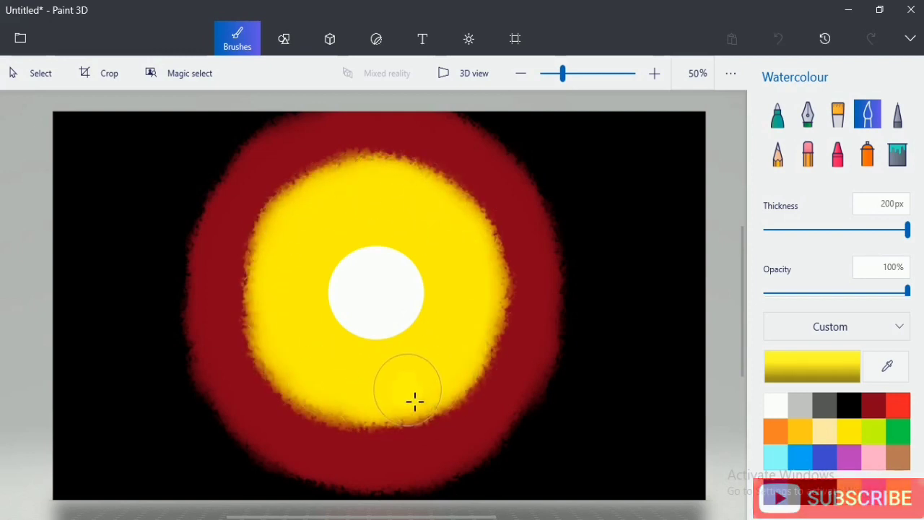
left_click(809, 292)
mouse_move(346, 173)
left_mouse_down()
mouse_move(260, 274)
mouse_move(262, 351)
mouse_move(283, 381)
mouse_move(295, 443)
mouse_move(354, 419)
mouse_move(428, 408)
mouse_move(509, 274)
mouse_move(433, 181)
mouse_move(409, 180)
mouse_move(447, 187)
left_mouse_up()
Spread a dark red glow into the black background with 200 px Watercolour strokes, lowering the opacity from 38% to 8%
left_click(873, 405)
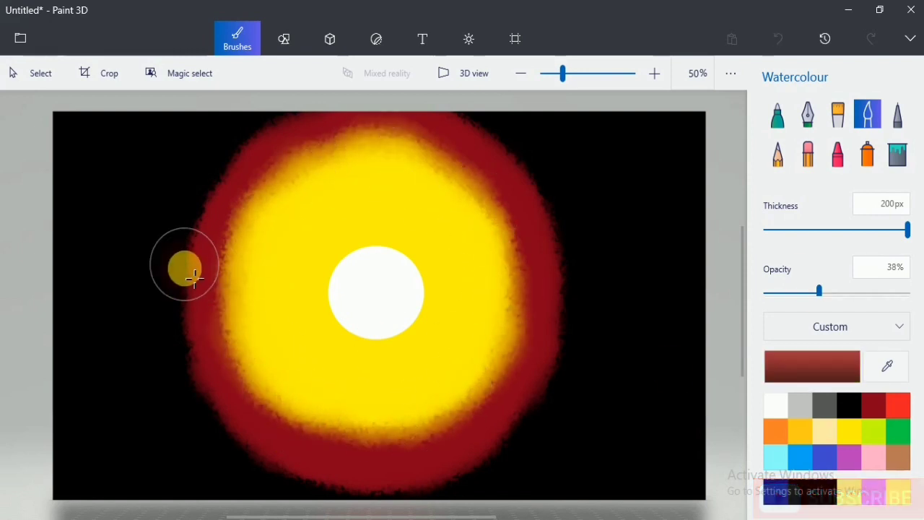
mouse_move(193, 277)
left_mouse_down()
mouse_move(187, 299)
mouse_move(204, 247)
mouse_move(259, 151)
mouse_move(203, 271)
mouse_move(233, 189)
mouse_move(191, 267)
mouse_move(225, 410)
mouse_move(265, 458)
mouse_move(376, 497)
mouse_move(361, 509)
mouse_move(467, 498)
mouse_move(502, 472)
mouse_move(568, 366)
mouse_move(524, 400)
mouse_move(566, 250)
mouse_move(489, 139)
mouse_move(563, 229)
mouse_move(524, 186)
mouse_move(564, 328)
mouse_move(540, 229)
mouse_move(556, 400)
mouse_move(489, 140)
mouse_move(498, 480)
mouse_move(235, 147)
mouse_move(186, 232)
mouse_move(230, 448)
left_mouse_up()
left_click_drag(818, 291, 791, 292)
mouse_move(597, 282)
left_mouse_down()
mouse_move(524, 143)
mouse_move(594, 268)
mouse_move(553, 455)
mouse_move(161, 299)
mouse_move(167, 383)
mouse_move(229, 135)
mouse_move(473, 124)
mouse_move(514, 485)
mouse_move(488, 499)
mouse_move(489, 480)
mouse_move(584, 346)
mouse_move(529, 149)
mouse_move(206, 457)
mouse_move(152, 363)
mouse_move(140, 390)
mouse_move(176, 128)
mouse_move(149, 404)
mouse_move(571, 484)
mouse_move(599, 427)
mouse_move(558, 148)
mouse_move(596, 466)
mouse_move(613, 166)
mouse_move(640, 314)
mouse_move(640, 479)
mouse_move(648, 334)
mouse_move(621, 151)
mouse_move(584, 183)
mouse_move(614, 392)
mouse_move(645, 376)
mouse_move(653, 345)
mouse_move(654, 190)
mouse_move(610, 310)
left_mouse_up()
mouse_move(148, 131)
left_mouse_down()
mouse_move(144, 155)
mouse_move(110, 177)
mouse_move(98, 401)
mouse_move(84, 298)
left_mouse_up()
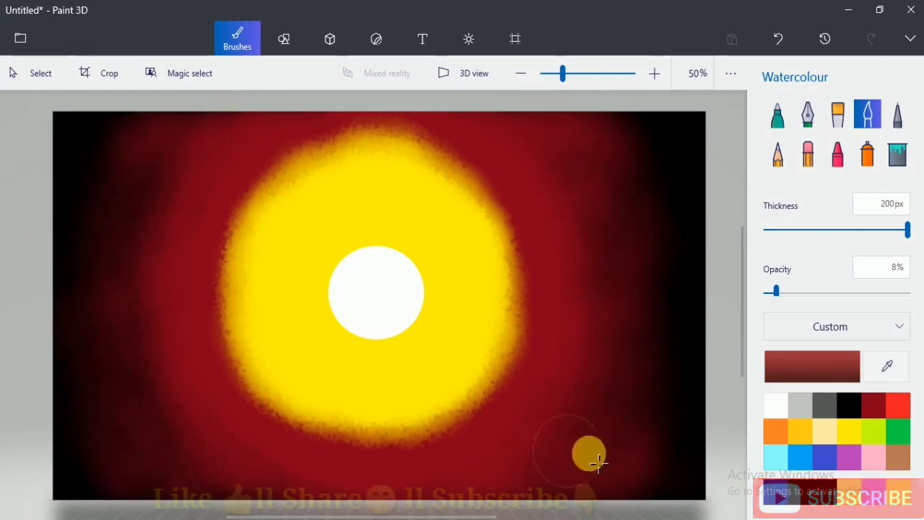
mouse_move(599, 463)
left_mouse_down()
mouse_move(622, 189)
mouse_move(620, 469)
mouse_move(604, 489)
left_mouse_up()
Soften the yellow glow's outer edge with yellow Watercolour strokes at 31% opacity
left_click(849, 431)
left_click_drag(517, 330, 481, 403)
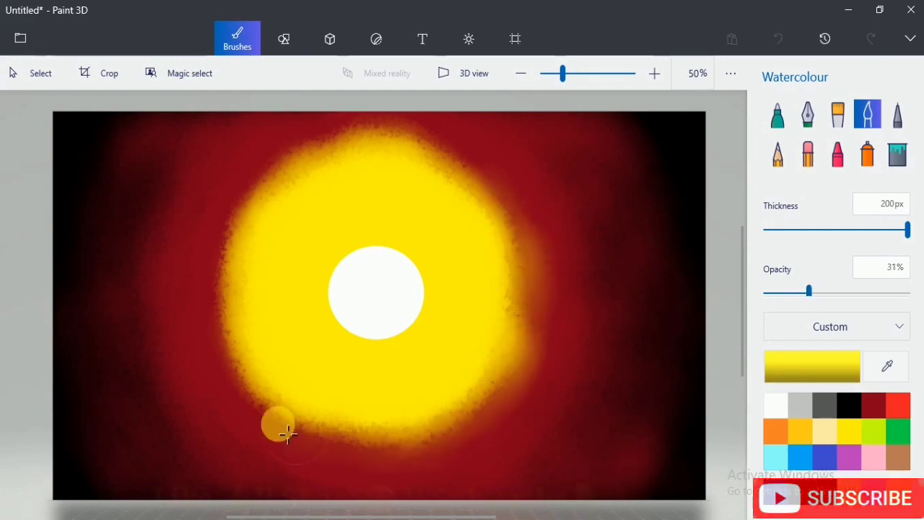
mouse_move(279, 423)
left_mouse_down()
mouse_move(240, 256)
mouse_move(405, 162)
mouse_move(248, 393)
mouse_move(356, 168)
mouse_move(291, 439)
mouse_move(315, 424)
mouse_move(257, 384)
mouse_move(478, 402)
mouse_move(310, 385)
mouse_move(320, 188)
mouse_move(526, 289)
mouse_move(467, 438)
left_mouse_up()
Paint bright red bands on both sides of the yellow glow and darken the canvas edges with black at 31% opacity
left_click(898, 406)
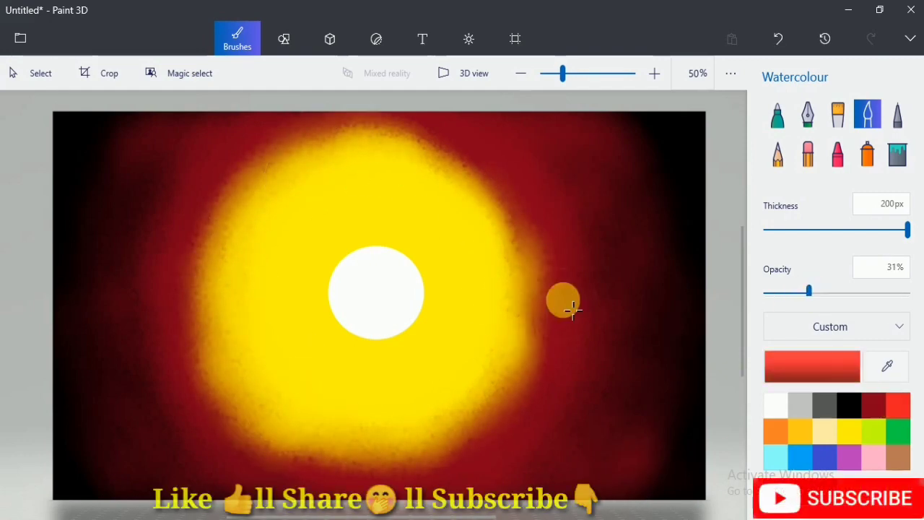
mouse_move(563, 301)
left_mouse_down()
mouse_move(197, 461)
mouse_move(156, 277)
mouse_move(498, 153)
mouse_move(569, 282)
mouse_move(575, 262)
mouse_move(491, 165)
mouse_move(168, 178)
mouse_move(145, 266)
mouse_move(224, 507)
mouse_move(248, 500)
mouse_move(178, 180)
mouse_move(517, 487)
mouse_move(519, 136)
mouse_move(618, 257)
mouse_move(530, 190)
mouse_move(348, 133)
mouse_move(117, 335)
mouse_move(262, 244)
mouse_move(187, 478)
mouse_move(135, 345)
mouse_move(577, 249)
mouse_move(217, 435)
mouse_move(183, 148)
mouse_move(142, 352)
mouse_move(178, 364)
mouse_move(247, 177)
mouse_move(392, 512)
mouse_move(559, 392)
mouse_move(610, 266)
left_mouse_up()
left_click(849, 405)
mouse_move(658, 144)
left_mouse_down()
mouse_move(676, 494)
mouse_move(64, 383)
mouse_move(68, 134)
mouse_move(700, 310)
left_mouse_up()
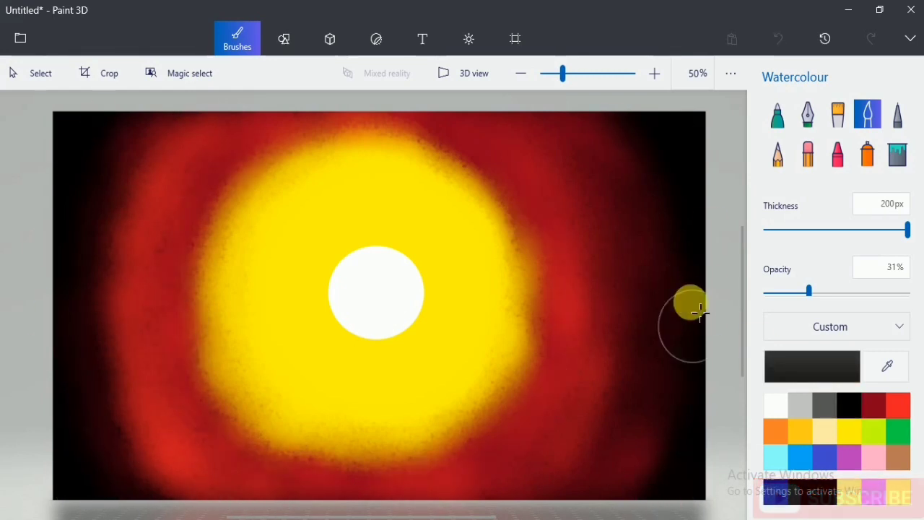
Blend faint gold, orange and red Watercolour strokes around the yellow glow at 8% opacity
left_click(812, 437)
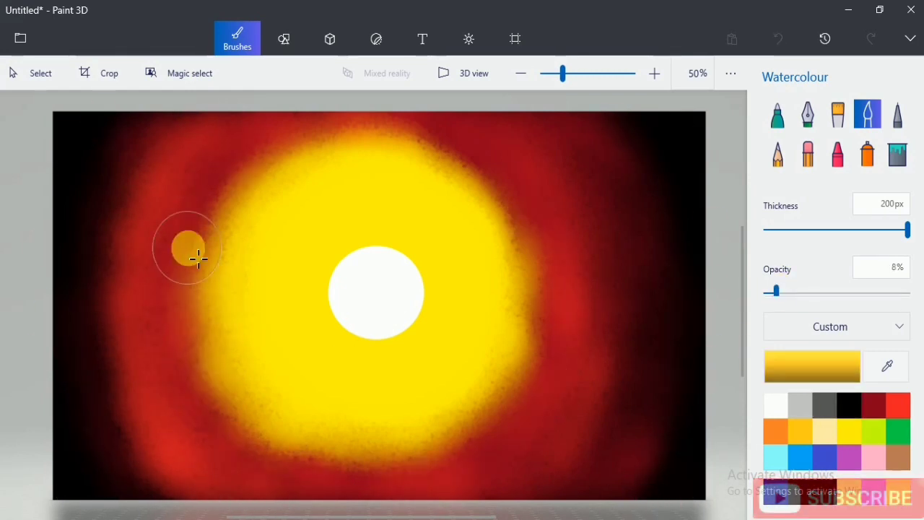
left_click(775, 433)
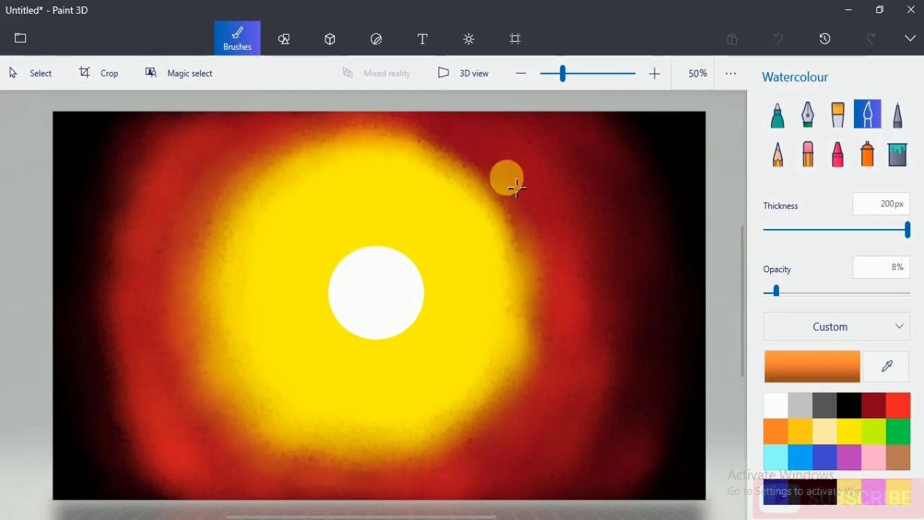
left_click_drag(622, 425, 624, 398)
left_click(176, 338)
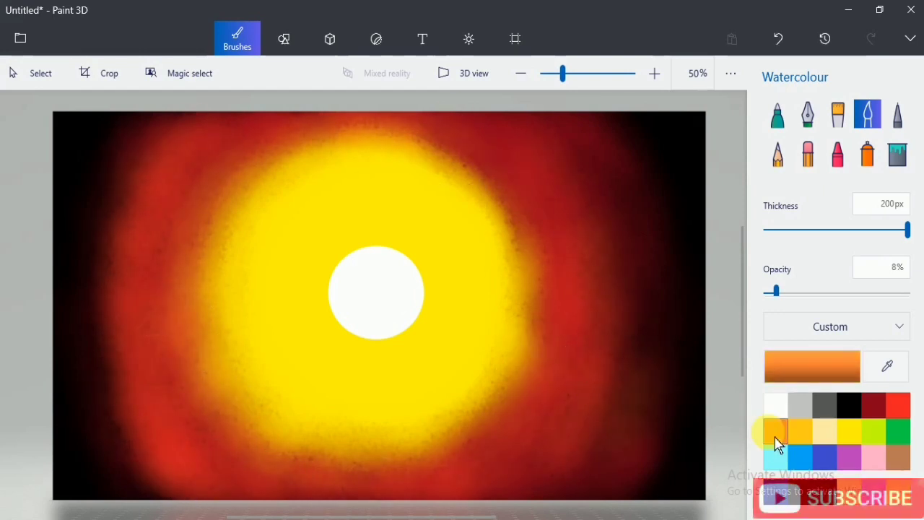
left_click(897, 405)
mouse_move(137, 249)
left_mouse_down()
mouse_move(357, 131)
mouse_move(615, 192)
mouse_move(516, 498)
left_mouse_up()
Smooth the glow's edge with yellow at 8% opacity, then soften the white centre's edge with white at 84 px and 52% opacity
left_click(849, 432)
mouse_move(516, 361)
left_mouse_down()
mouse_move(450, 449)
mouse_move(314, 161)
left_mouse_up()
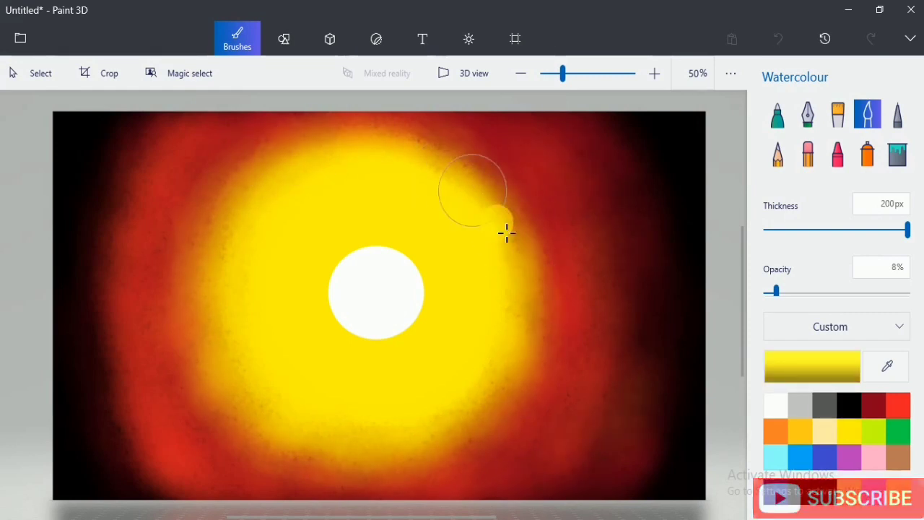
left_click(777, 405)
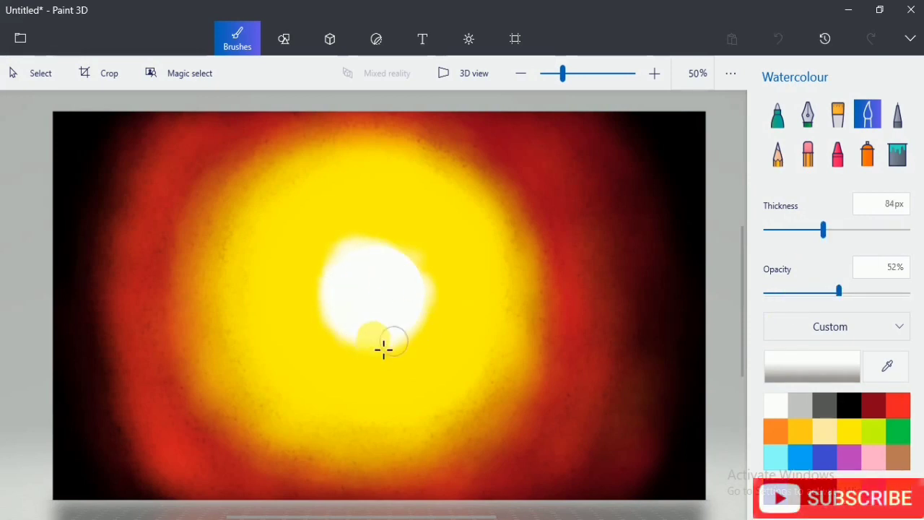
Draw a 100 px thick circle outline over the white centre and stretch it on every side until it encloses the centre
left_click(283, 39)
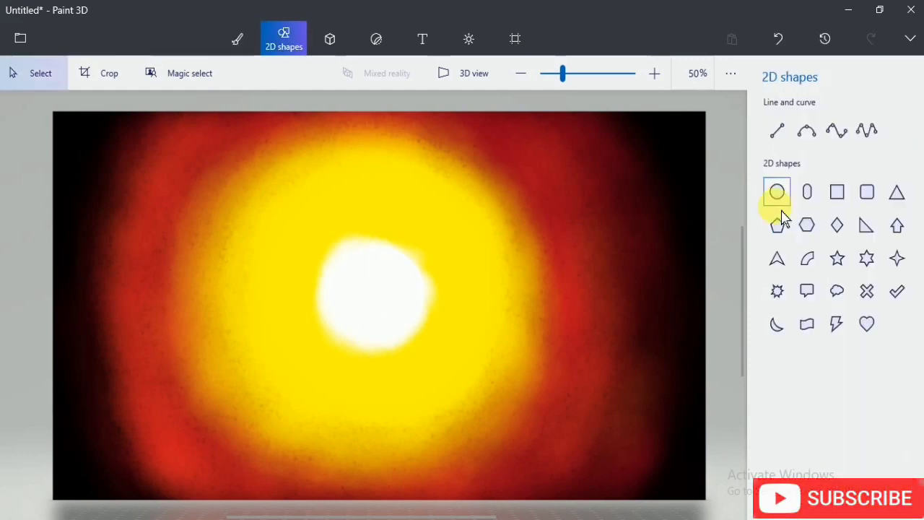
left_click(778, 192)
left_click_drag(351, 267, 423, 351)
left_click_drag(387, 268, 387, 245)
left_click_drag(351, 299, 313, 299)
left_click_drag(423, 299, 431, 299)
left_click_drag(373, 351, 372, 355)
left_click_drag(373, 246, 372, 234)
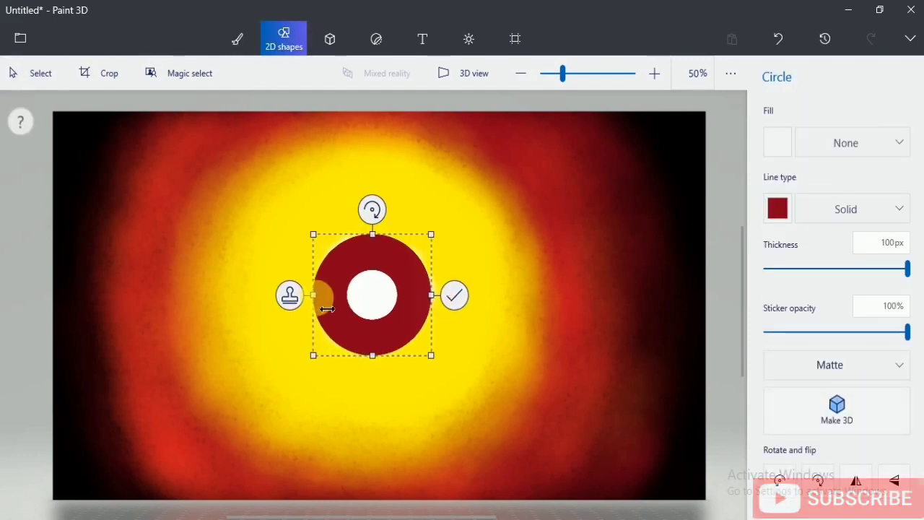
left_click_drag(313, 294, 310, 294)
left_click_drag(431, 294, 436, 295)
left_click_drag(372, 233, 373, 230)
Colour the circle outline white, reduce its sticker opacity, and commit it as the sun's disc
left_click(788, 332)
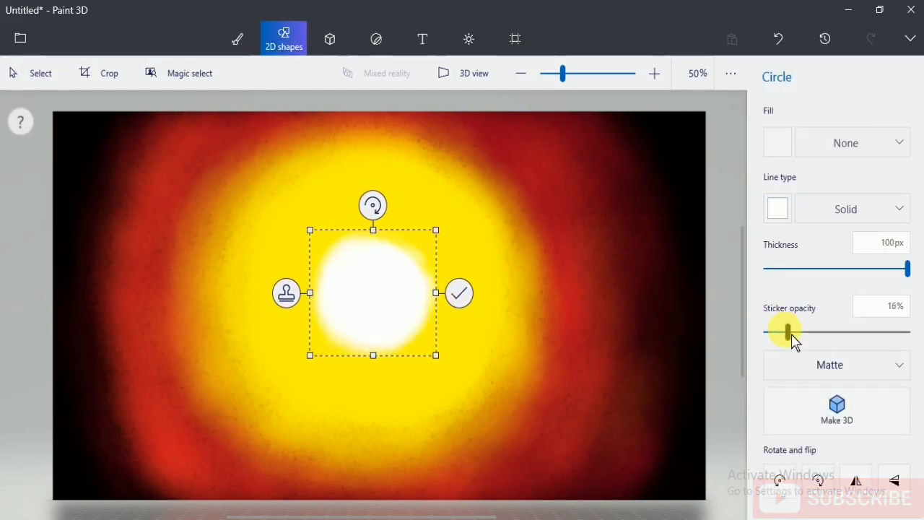
left_click_drag(787, 334, 860, 350)
left_click(562, 339)
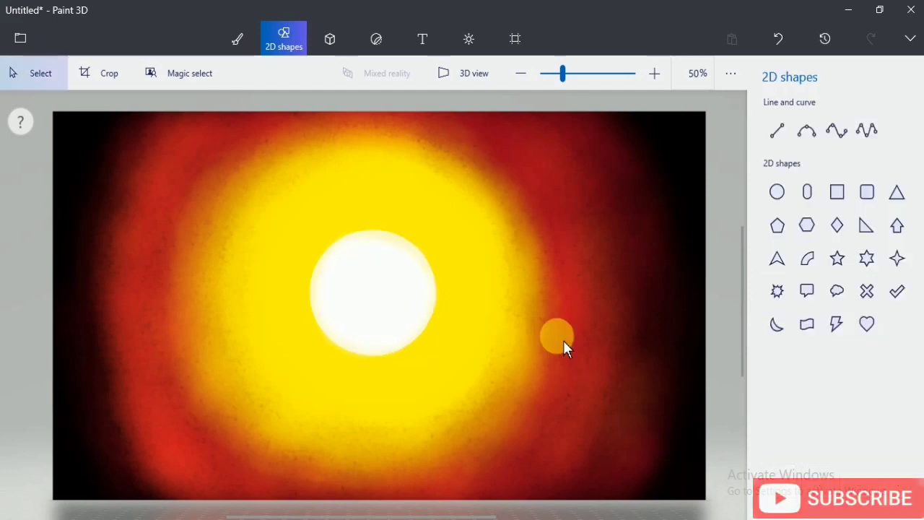
Draw a forked black branch with thin twigs reaching across the sun using the Marker at 100% opacity, starting at 26 px
left_click(238, 38)
left_click_drag(120, 458, 201, 377)
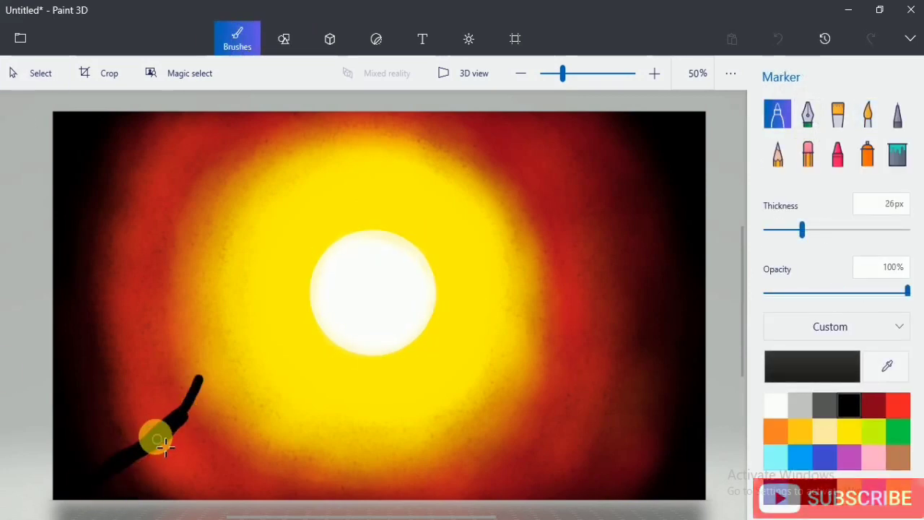
left_click_drag(217, 378, 219, 359)
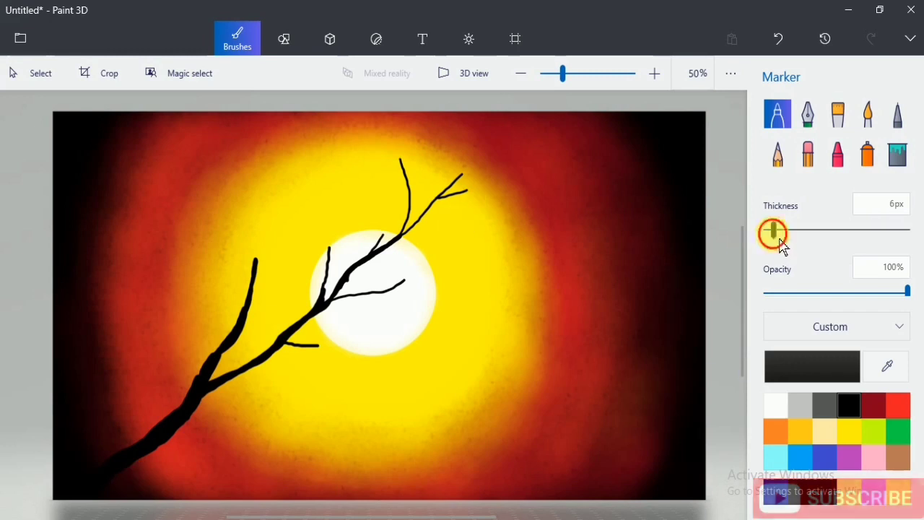
Thicken the underside of the branch leading to the sun from the main fork with 11 px black Marker strokes
left_click_drag(779, 240, 774, 241)
scroll(245, 354, "up", 3)
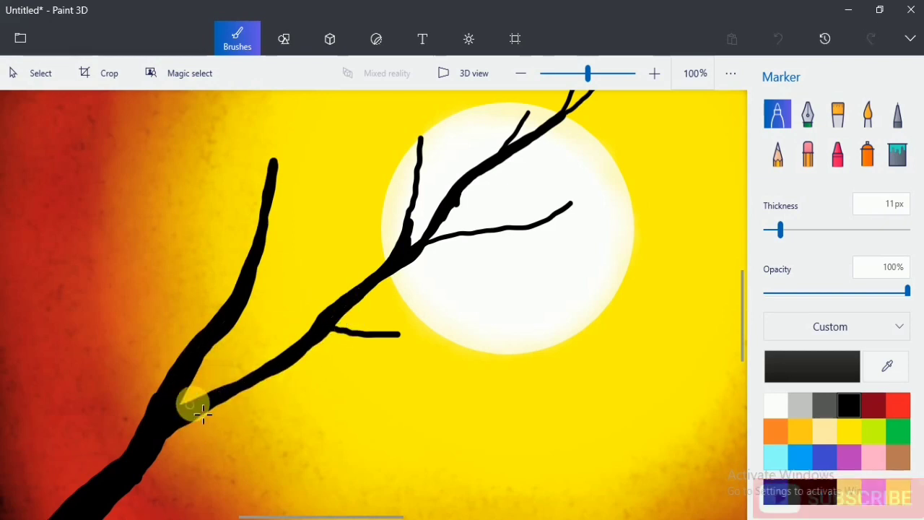
left_click_drag(203, 413, 318, 355)
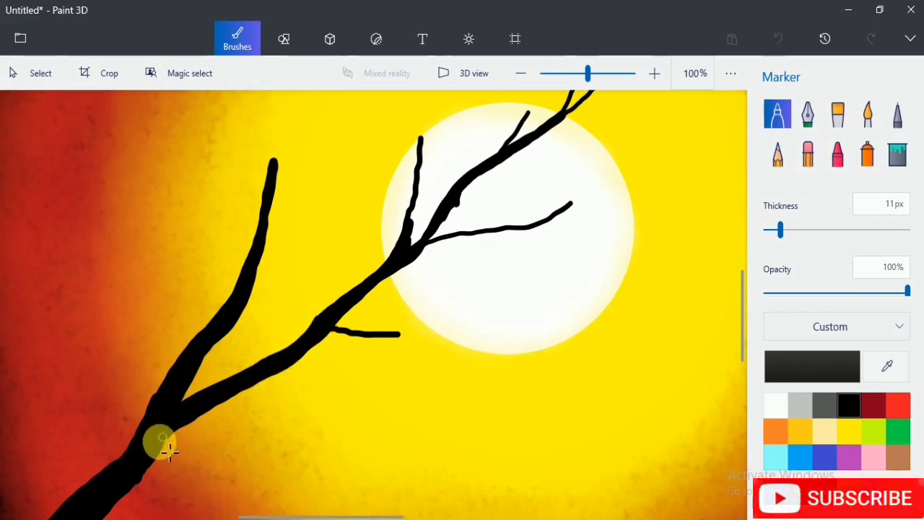
left_click(127, 515)
Thicken and smooth both edges of the trunk from the fork to the canvas's lower corner with 11 px black Marker strokes
scroll(378, 235, "down", 3)
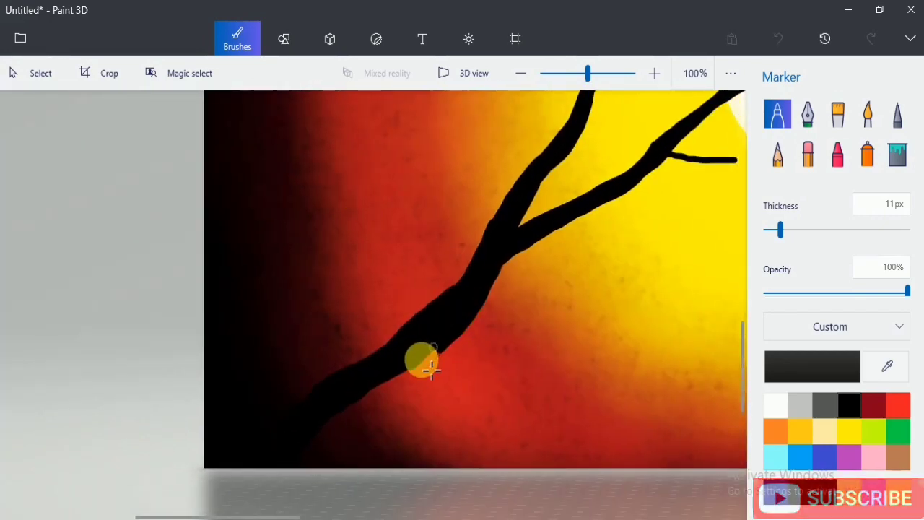
mouse_move(431, 369)
left_mouse_down()
mouse_move(338, 437)
mouse_move(404, 392)
mouse_move(387, 403)
left_mouse_up()
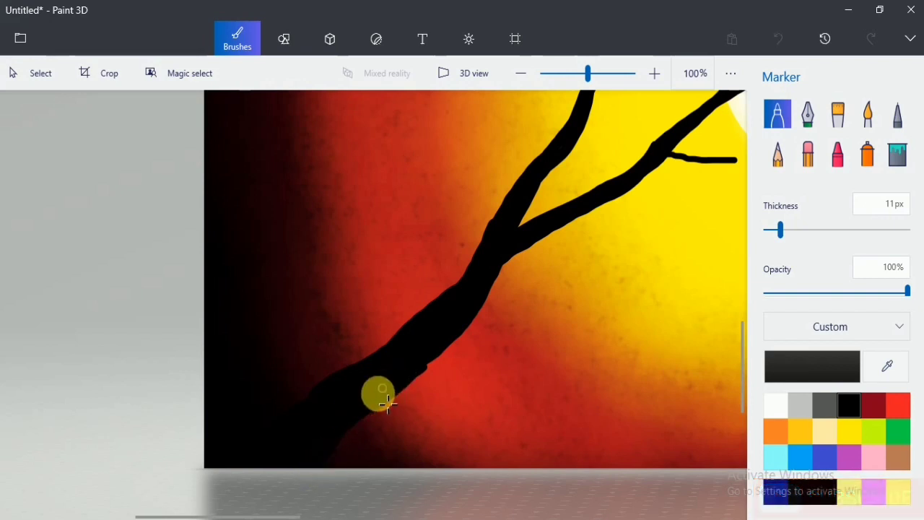
left_click_drag(471, 328, 438, 355)
left_click_drag(438, 355, 364, 389)
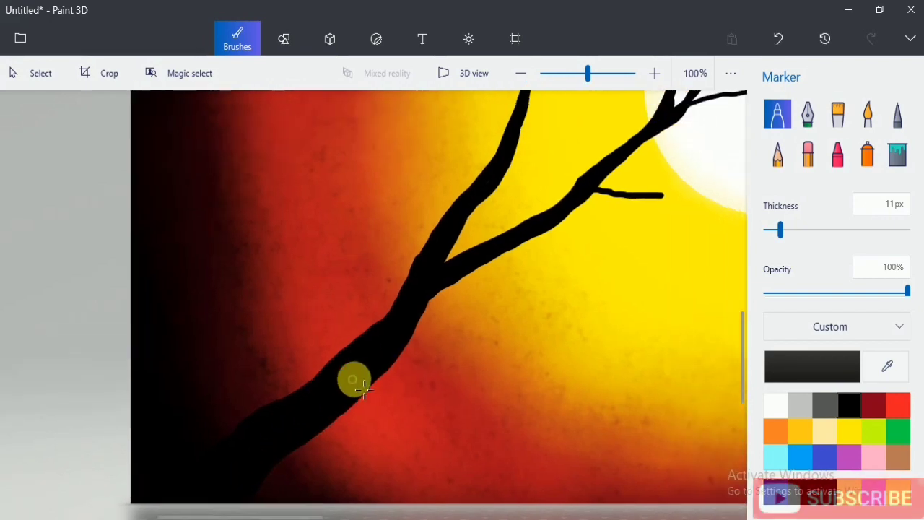
left_click_drag(422, 292, 380, 348)
left_click_drag(432, 270, 374, 340)
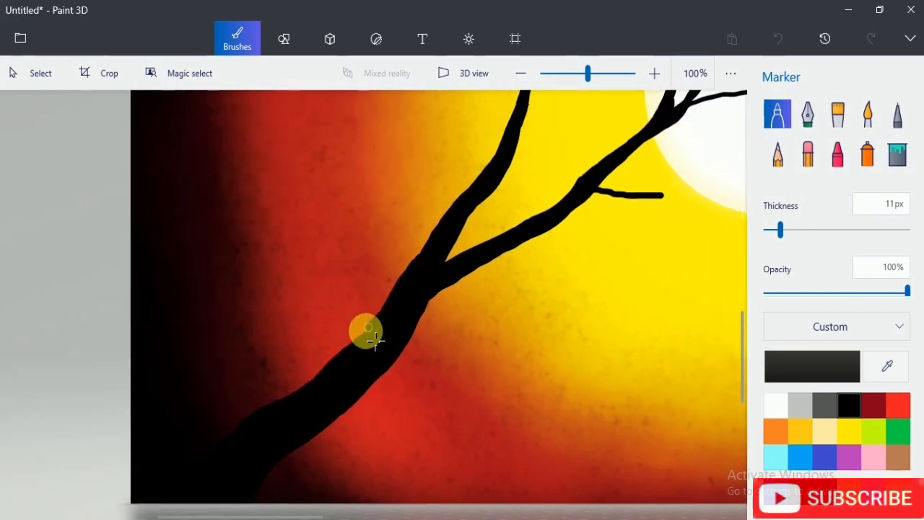
left_click_drag(320, 383, 209, 480)
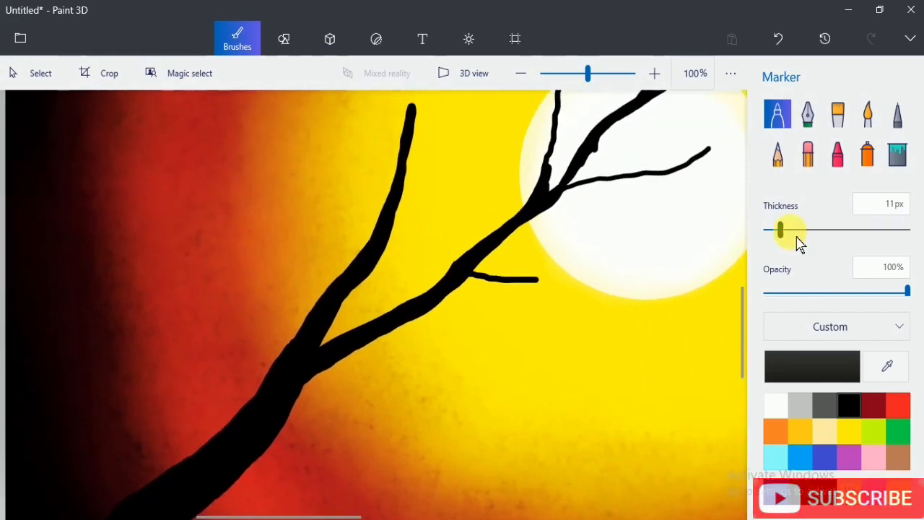
Add short twigs and stubs along the fork beside the sun and the branch crossing it with the black Marker at 6 px
left_click_drag(780, 229, 774, 229)
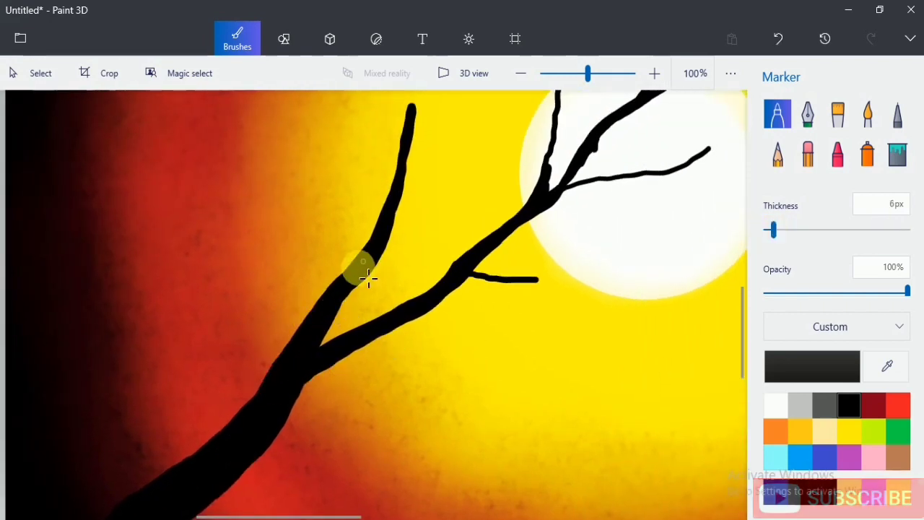
left_click_drag(362, 267, 341, 259)
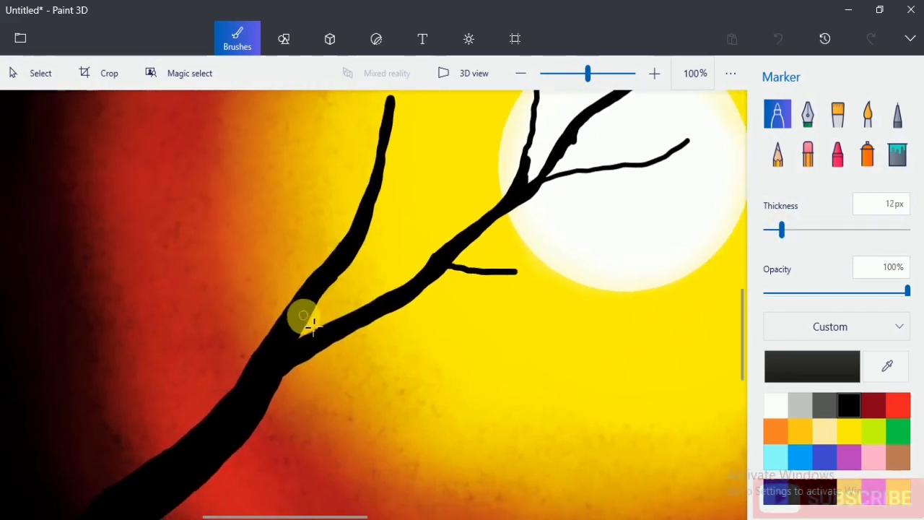
left_click_drag(782, 230, 773, 229)
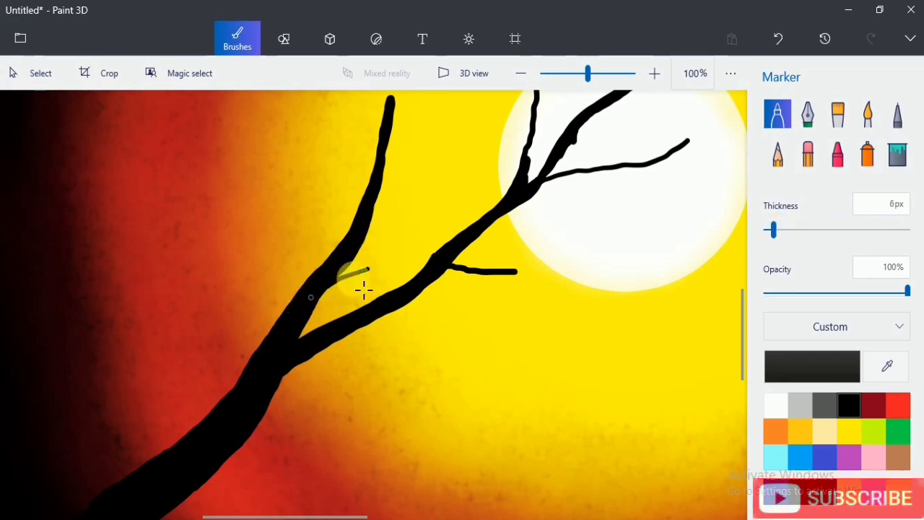
scroll(364, 290, "up", 3)
scroll(364, 290, "right", 2)
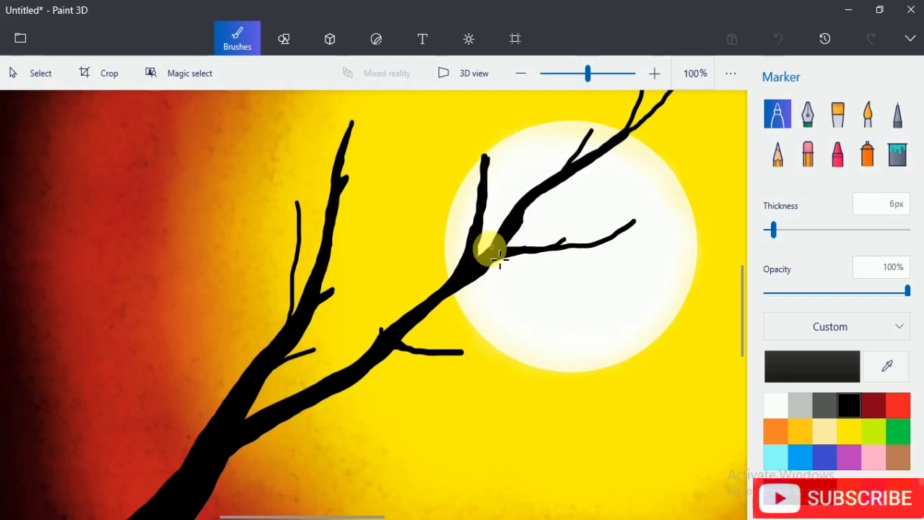
left_click_drag(499, 258, 543, 224)
left_click_drag(603, 282, 457, 457)
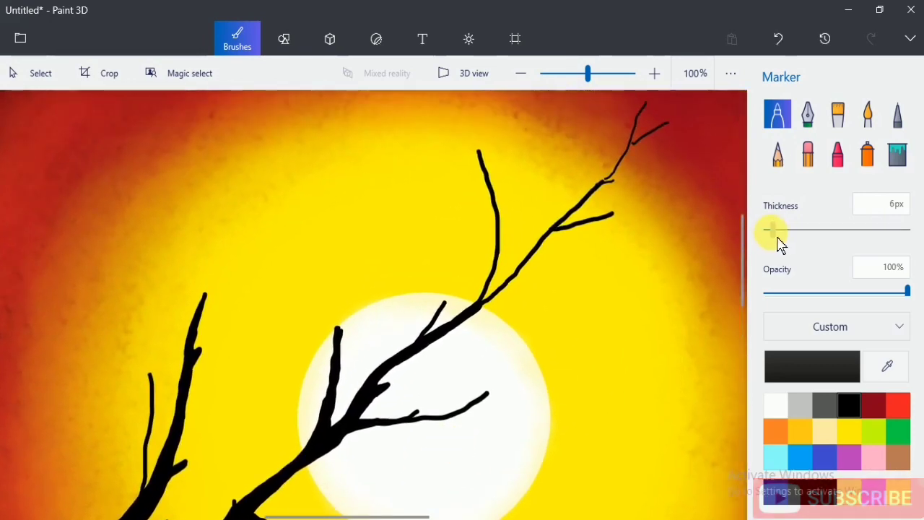
Branch thin twigs off the upper limbs above the sun with the black Marker at 3 px
left_click_drag(773, 232, 769, 233)
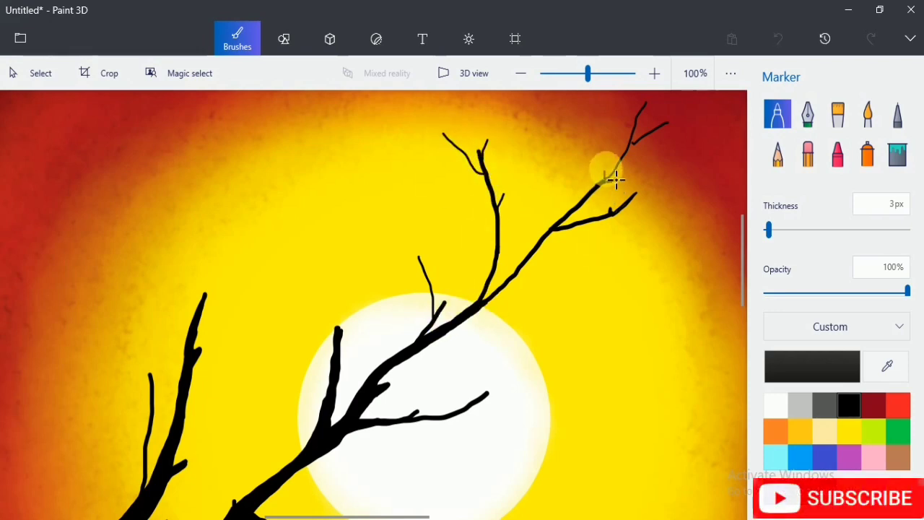
scroll(613, 181, "up", 3)
left_click_drag(618, 179, 661, 153)
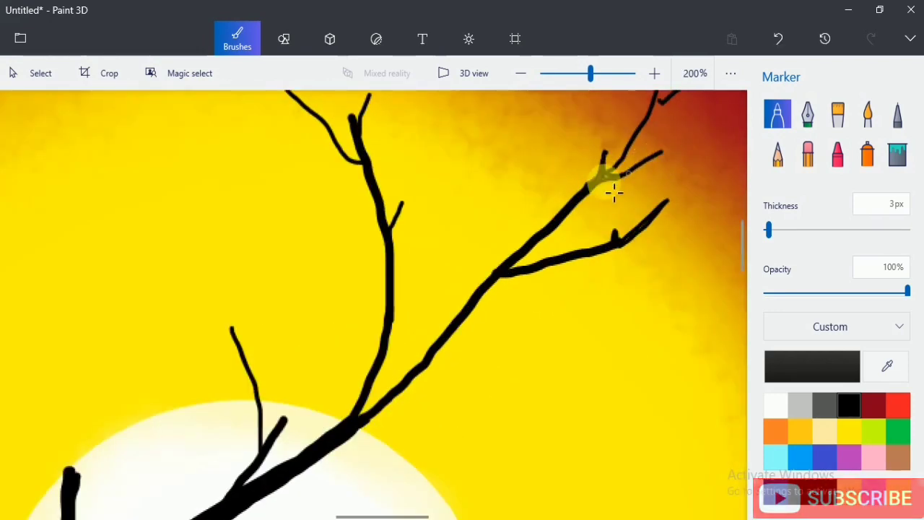
mouse_move(547, 243)
left_mouse_down()
mouse_move(560, 216)
mouse_move(565, 139)
left_mouse_up()
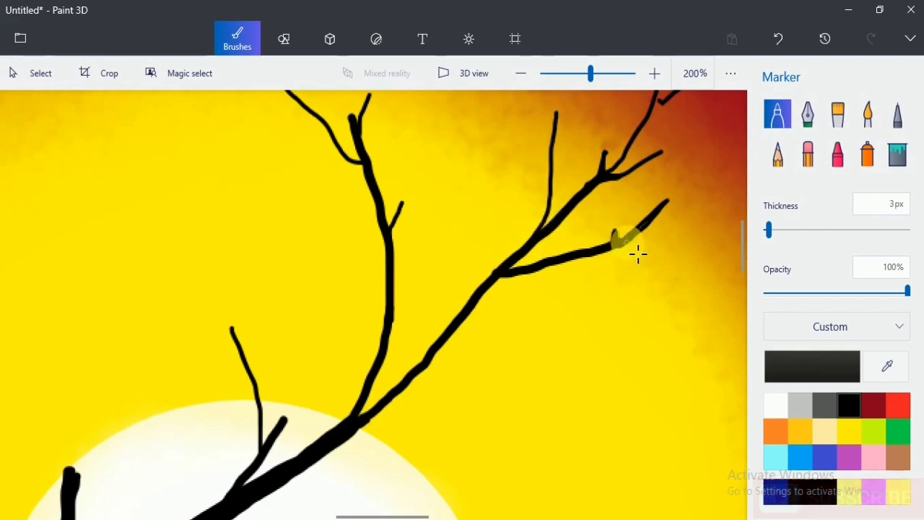
left_click_drag(651, 222, 691, 211)
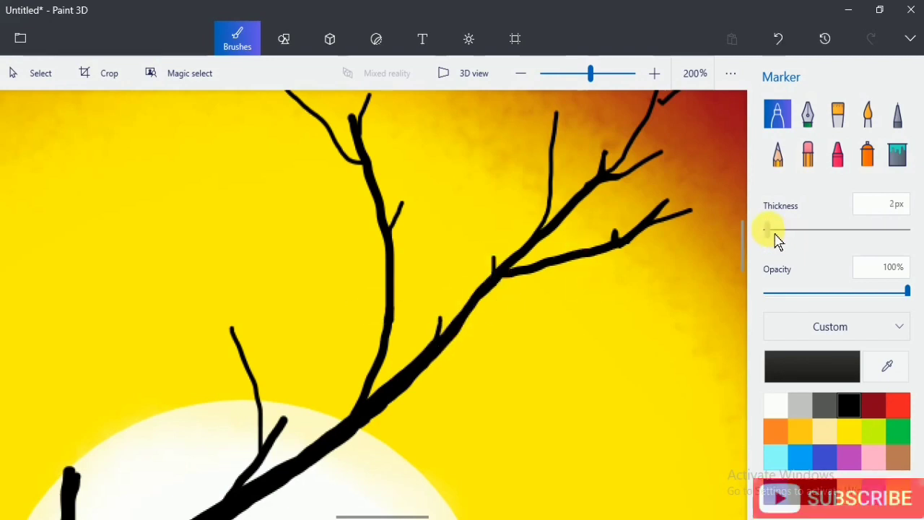
Extend the highest branch tips into the red sky and split them with fine 2 px black Marker twigs
scroll(533, 312, "down", 1)
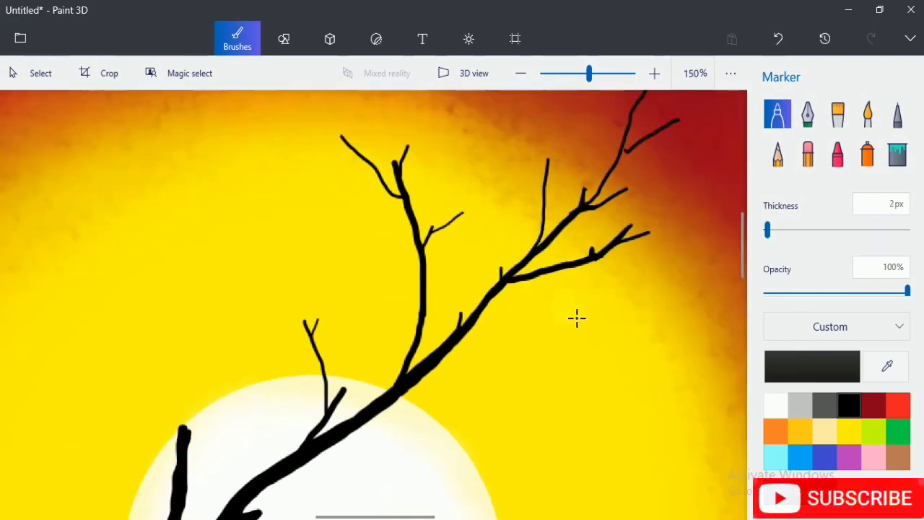
left_click_drag(634, 166, 483, 304)
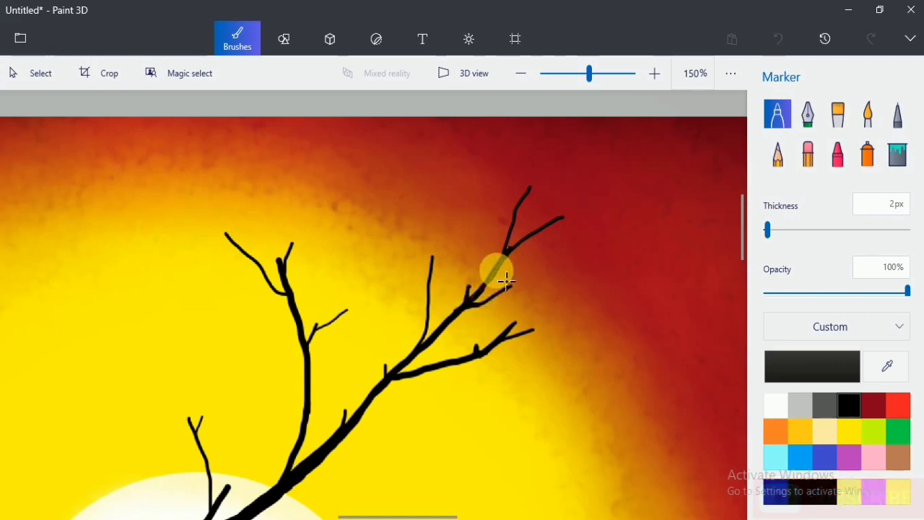
left_click_drag(497, 271, 518, 232)
left_click_drag(428, 288, 413, 258)
mouse_move(526, 192)
left_mouse_down()
mouse_move(564, 153)
mouse_move(560, 131)
left_mouse_up()
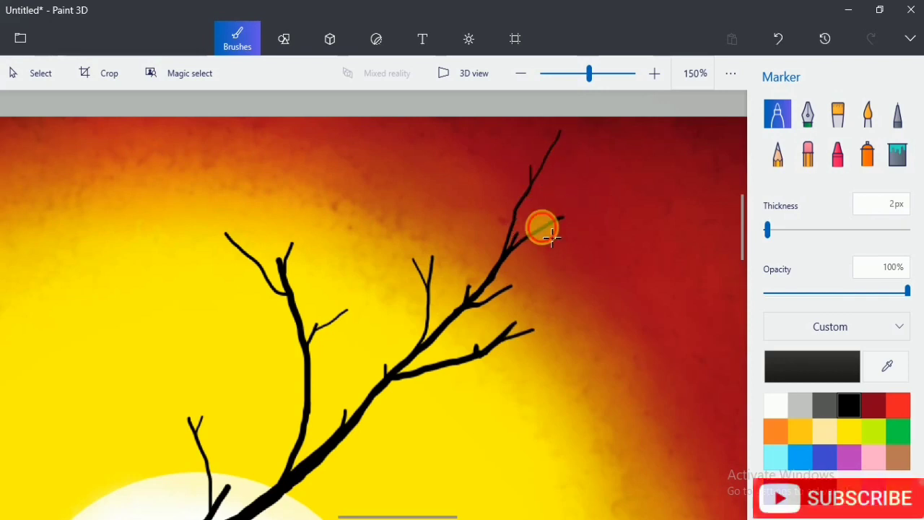
left_click_drag(542, 228, 557, 206)
Lengthen the upright stub at the sun's edge into a forked branch, tapering the black Marker from 6 px to 4 px
scroll(623, 322, "down", 2)
mouse_move(584, 413)
left_mouse_down()
mouse_move(621, 298)
mouse_move(647, 297)
left_mouse_up()
left_click_drag(768, 230, 773, 229)
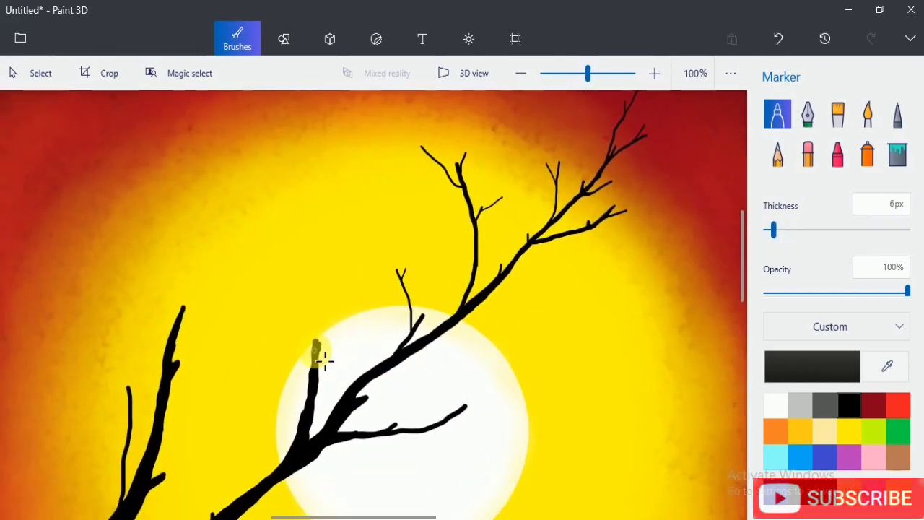
left_click_drag(326, 340, 316, 289)
left_click(770, 234)
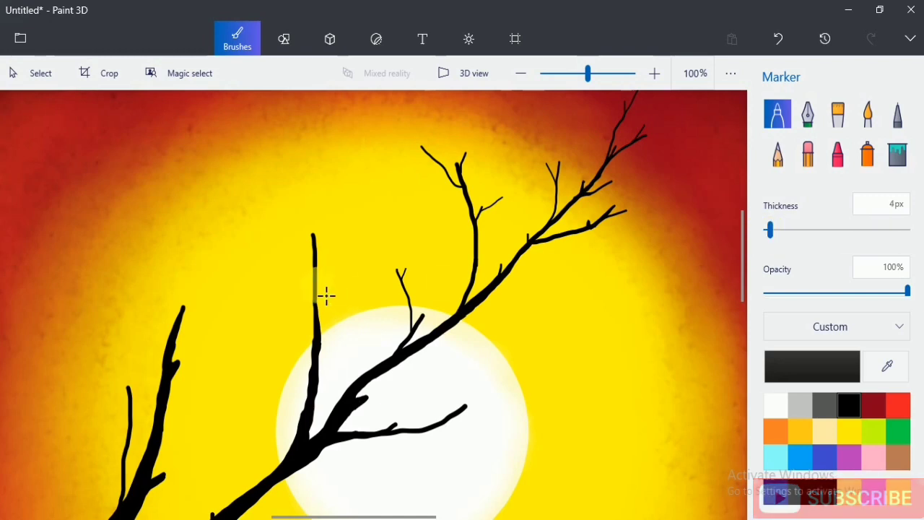
left_click_drag(770, 231, 768, 231)
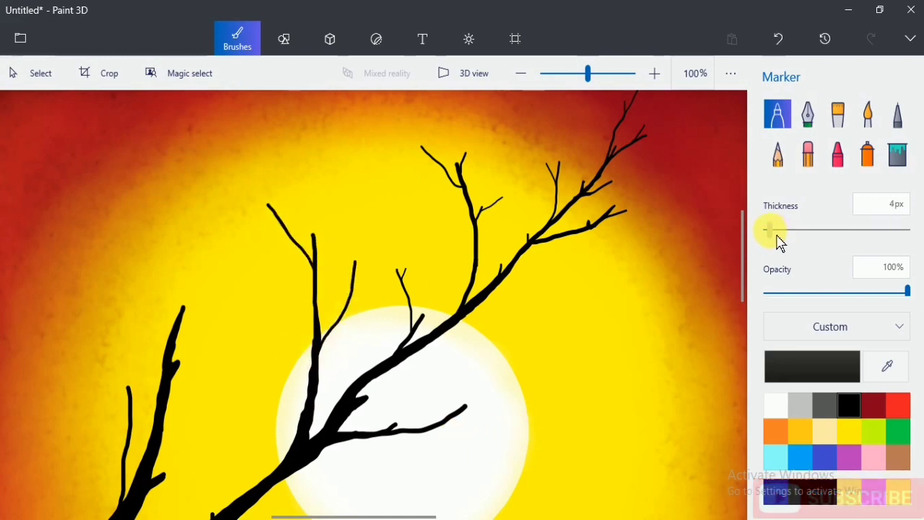
Add fine twigs to the limb across the sun, the outer fork and the neighbouring branches, thinning the black Marker to 2 px
left_click_drag(430, 424, 483, 384)
left_click_drag(456, 415, 469, 420)
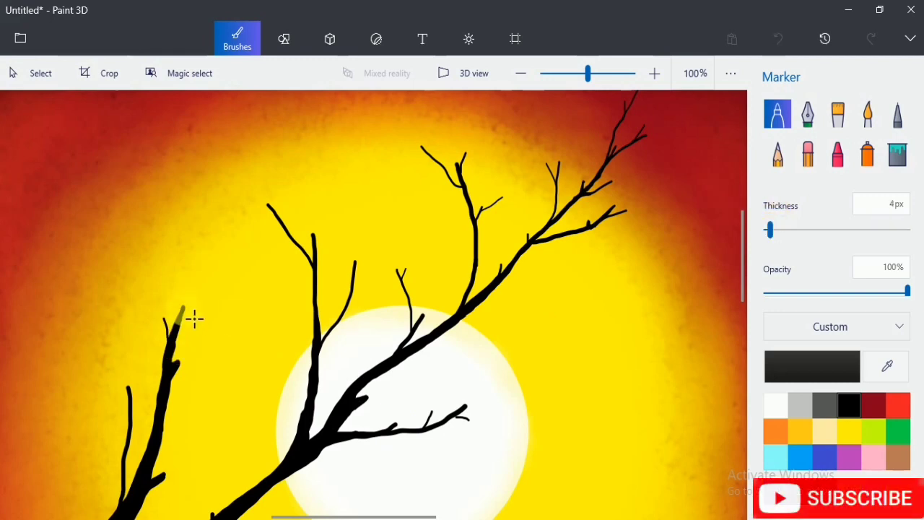
left_click_drag(183, 300, 191, 302)
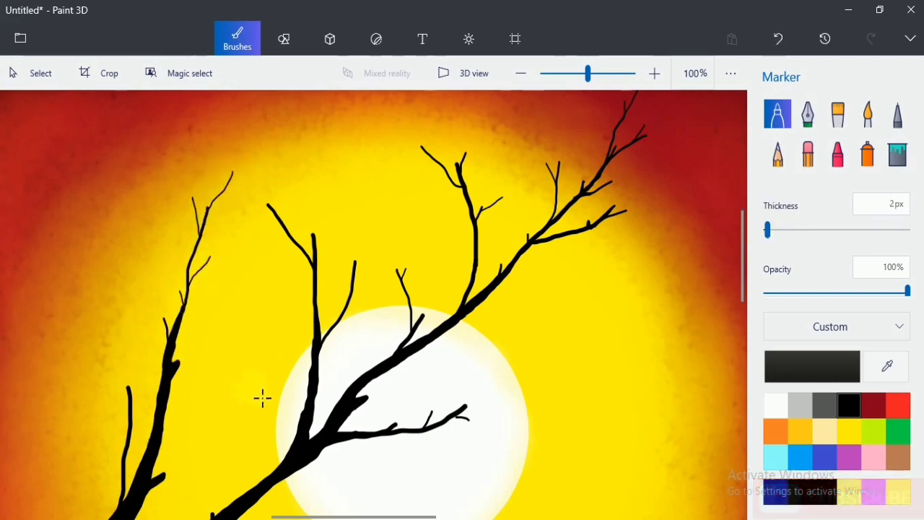
left_click_drag(262, 397, 377, 331)
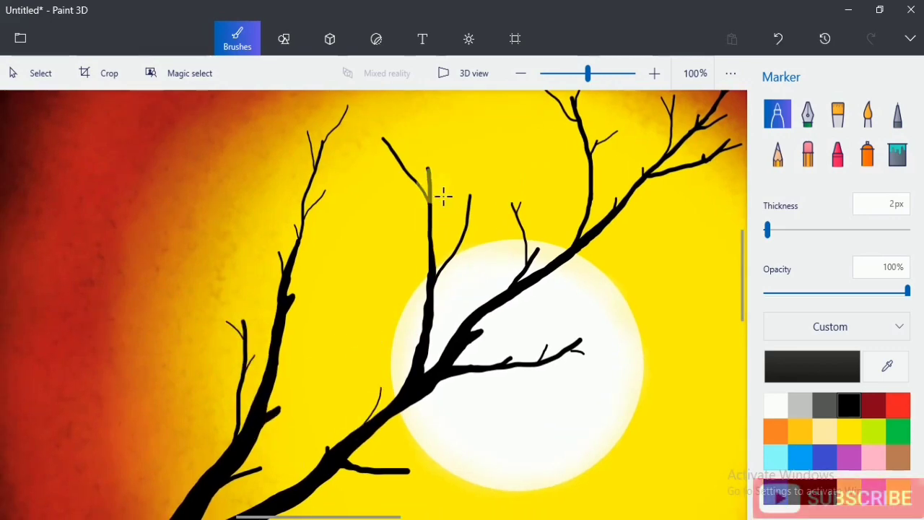
left_click_drag(562, 260, 618, 260)
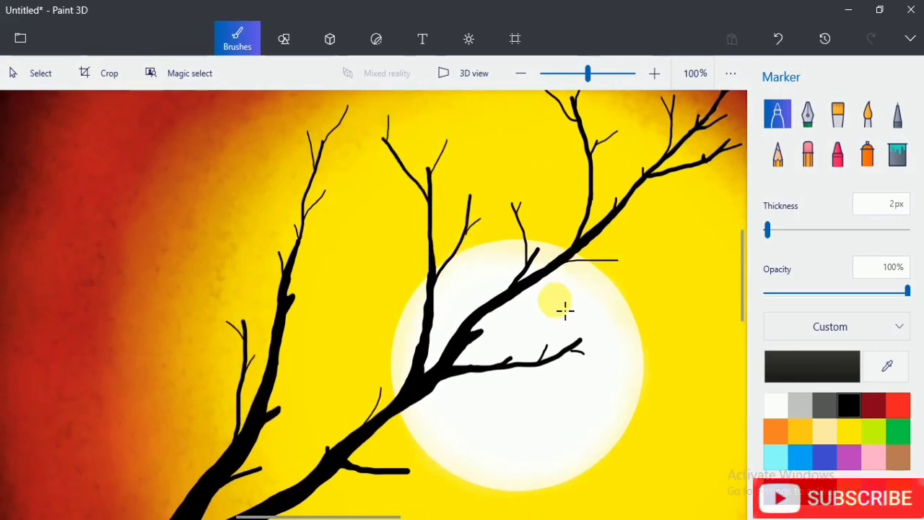
scroll(575, 361, "down", 3)
mouse_move(616, 440)
left_mouse_down()
mouse_move(503, 344)
mouse_move(448, 365)
left_mouse_up()
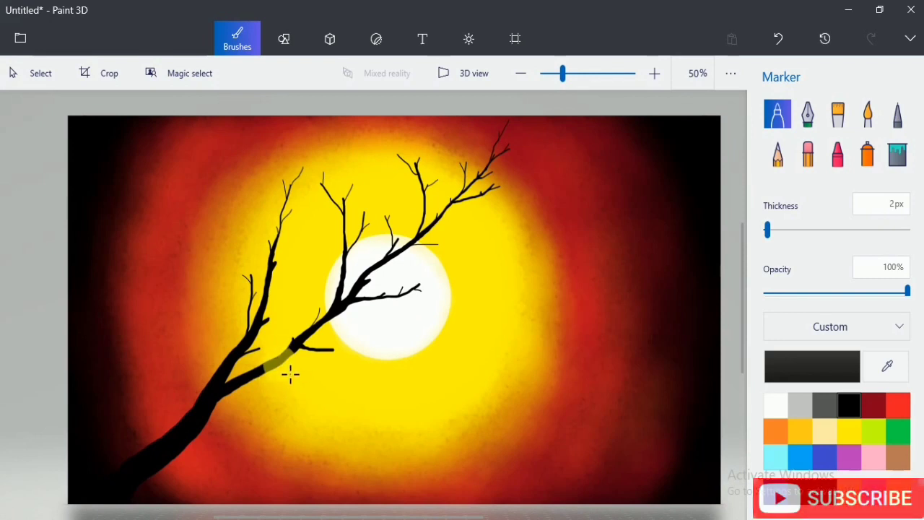
Draw a new upright branch rising from the lower trunk with black Marker strokes at 17, 6 and 12 px
left_click_drag(800, 217, 789, 229)
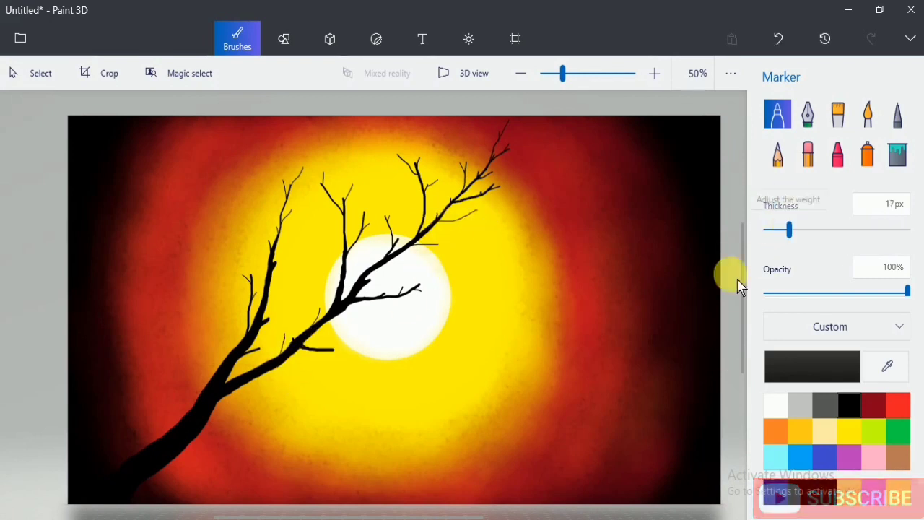
mouse_move(154, 452)
left_mouse_down()
mouse_move(165, 414)
mouse_move(158, 437)
left_mouse_up()
left_click_drag(789, 230, 774, 229)
left_click_drag(174, 377, 175, 405)
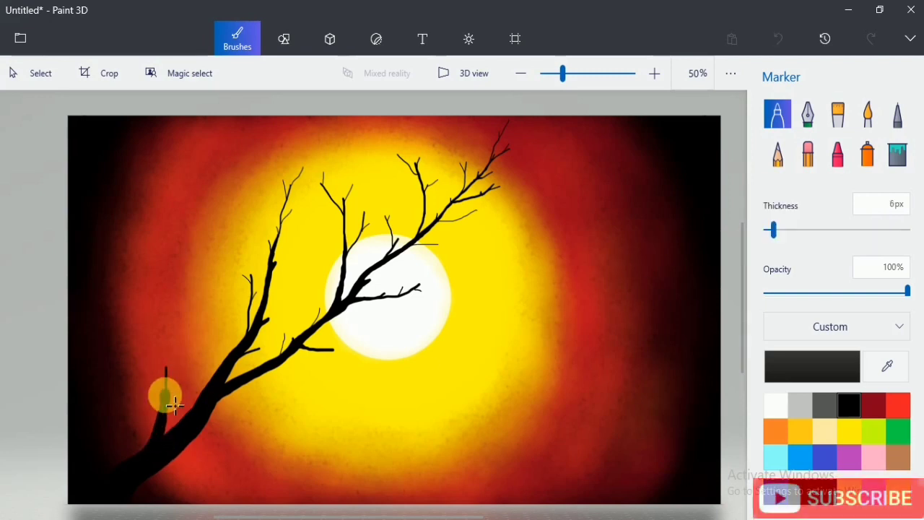
left_click_drag(774, 230, 781, 229)
left_click_drag(165, 359, 153, 431)
mouse_move(162, 402)
left_mouse_down()
mouse_move(159, 446)
mouse_move(116, 471)
left_mouse_up()
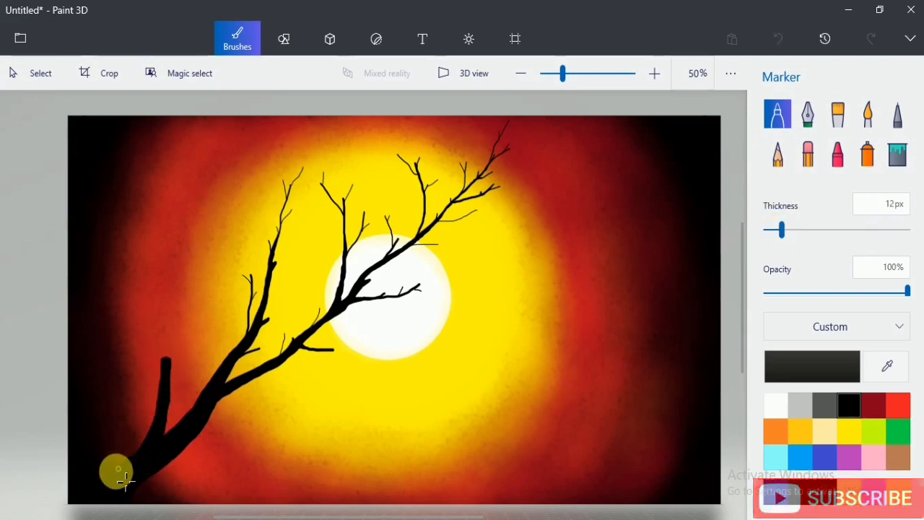
Extend the new upright branch upward with a short side stub and a leaning tip, using the black Marker at 8 and 7 px
left_click_drag(782, 229, 777, 230)
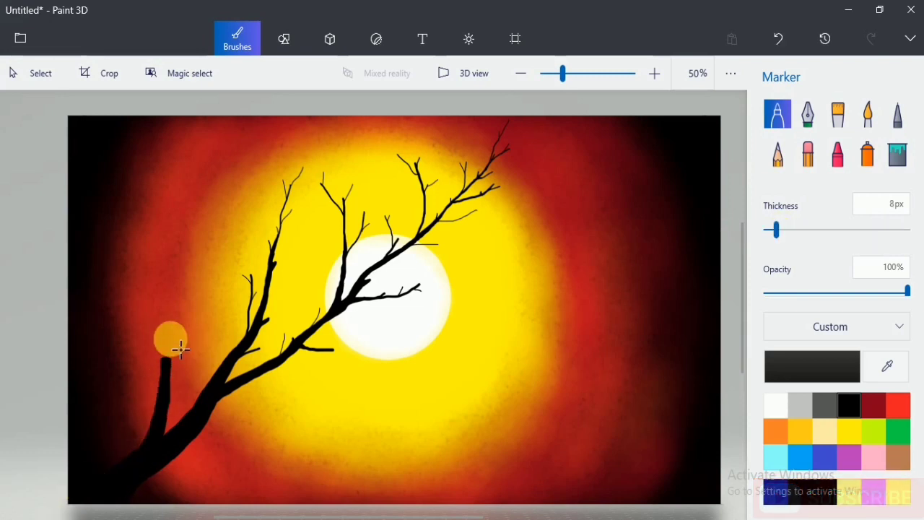
mouse_move(176, 310)
left_mouse_down()
mouse_move(176, 376)
mouse_move(176, 322)
mouse_move(175, 372)
mouse_move(173, 327)
mouse_move(173, 352)
left_mouse_up()
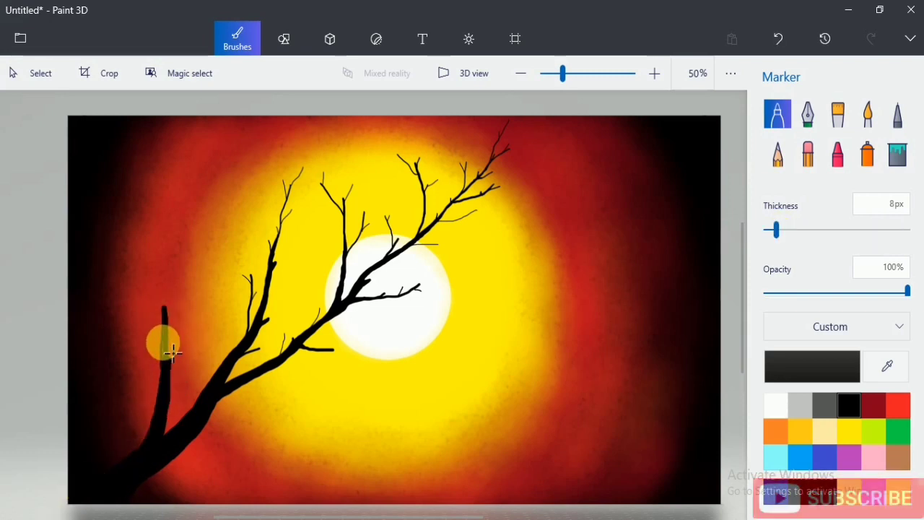
mouse_move(777, 230)
left_mouse_down()
mouse_move(767, 229)
mouse_move(776, 230)
left_mouse_up()
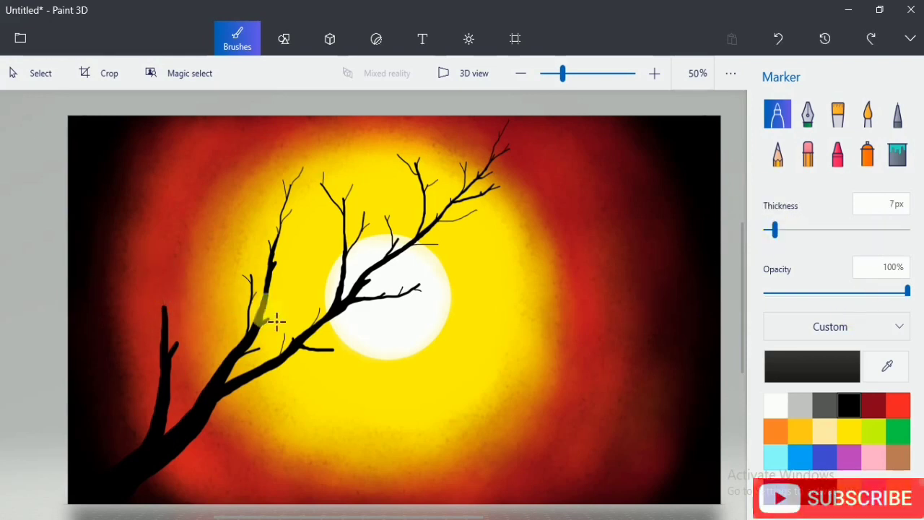
mouse_move(141, 237)
left_mouse_down()
mouse_move(177, 319)
mouse_move(178, 302)
mouse_move(165, 310)
left_mouse_up()
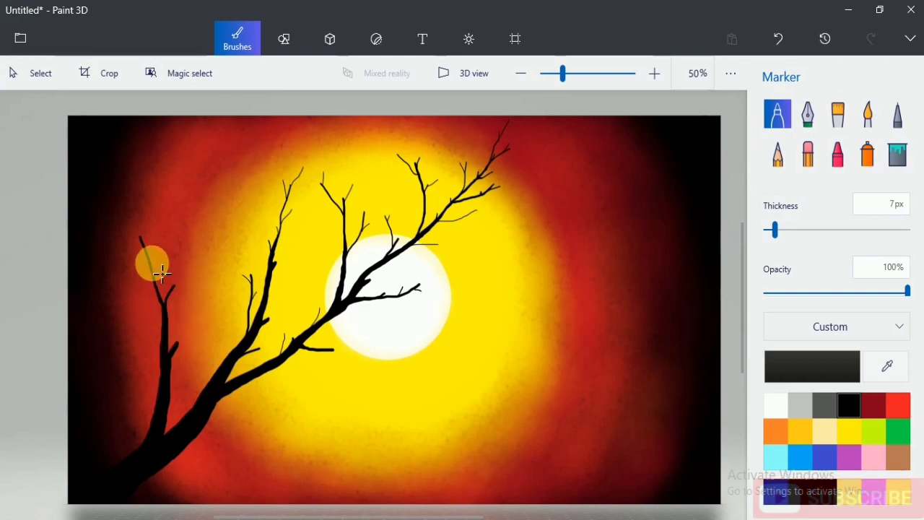
mouse_move(170, 319)
left_mouse_down()
mouse_move(187, 373)
mouse_move(199, 335)
mouse_move(176, 362)
mouse_move(204, 333)
mouse_move(173, 365)
mouse_move(219, 309)
mouse_move(189, 343)
left_mouse_up()
key("ctrl+z")
key("ctrl+z")
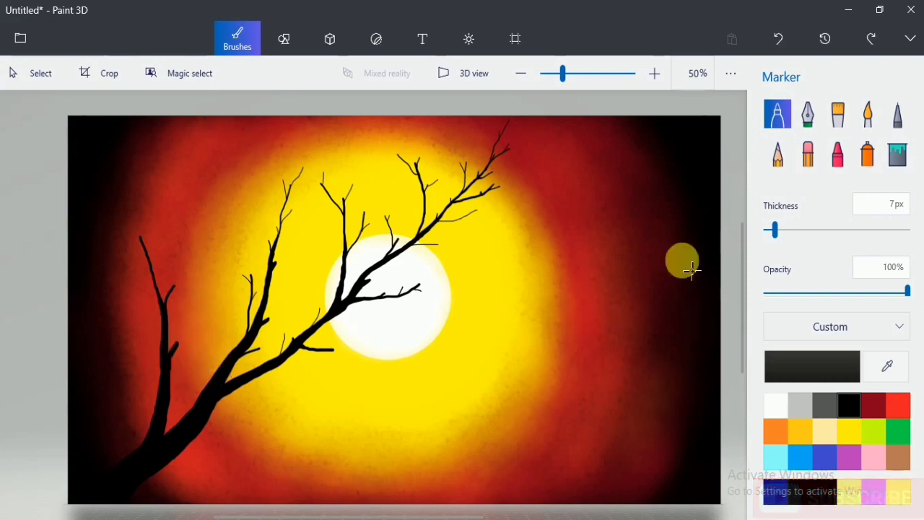
mouse_move(775, 229)
left_mouse_down()
mouse_move(736, 234)
mouse_move(767, 230)
left_mouse_up()
left_click_drag(165, 311, 145, 220)
left_click_drag(149, 252, 154, 240)
mouse_move(171, 293)
left_mouse_down()
mouse_move(208, 248)
mouse_move(190, 259)
mouse_move(171, 249)
left_mouse_up()
Lengthen the upright branch's leaning tip and add thin side twigs with the black Marker at 5 px and 3 px
left_click_drag(778, 229, 771, 229)
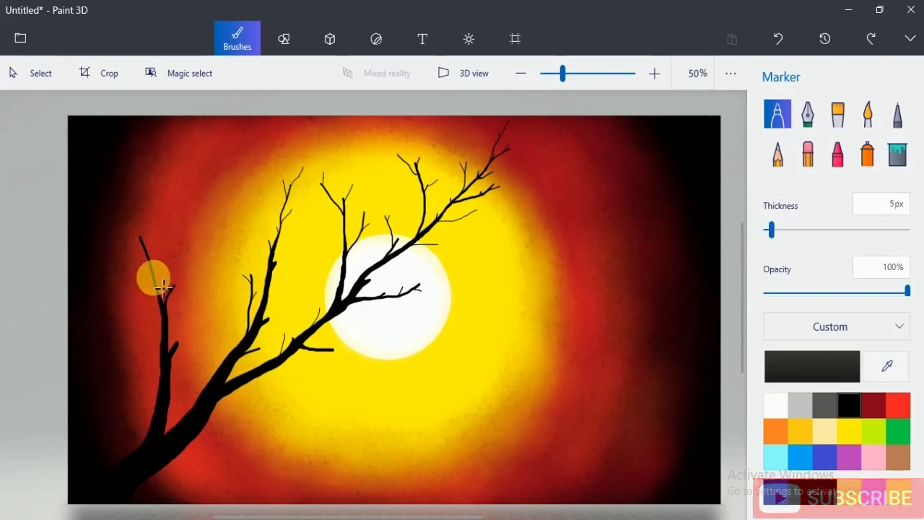
left_click_drag(155, 276, 130, 210)
left_click_drag(771, 230, 768, 230)
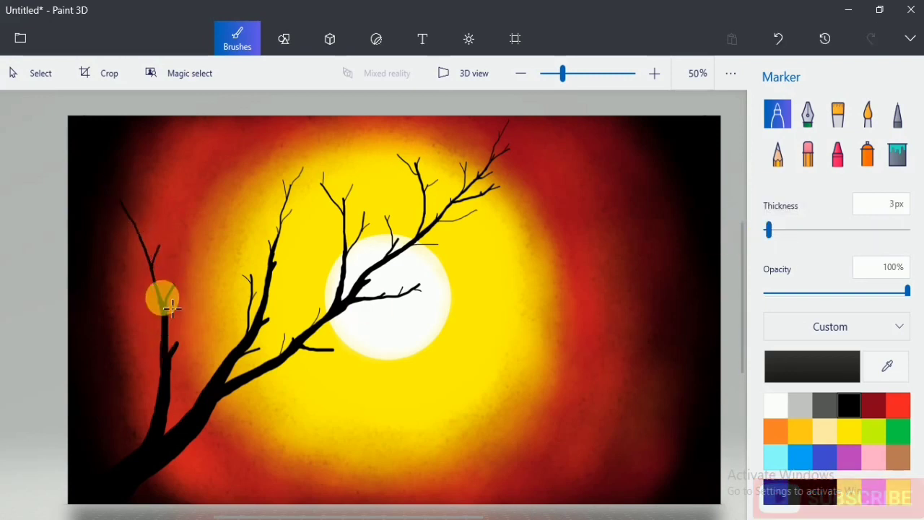
left_click_drag(139, 230, 141, 198)
mouse_move(154, 257)
left_mouse_down()
mouse_move(154, 241)
mouse_move(125, 235)
mouse_move(128, 189)
left_mouse_up()
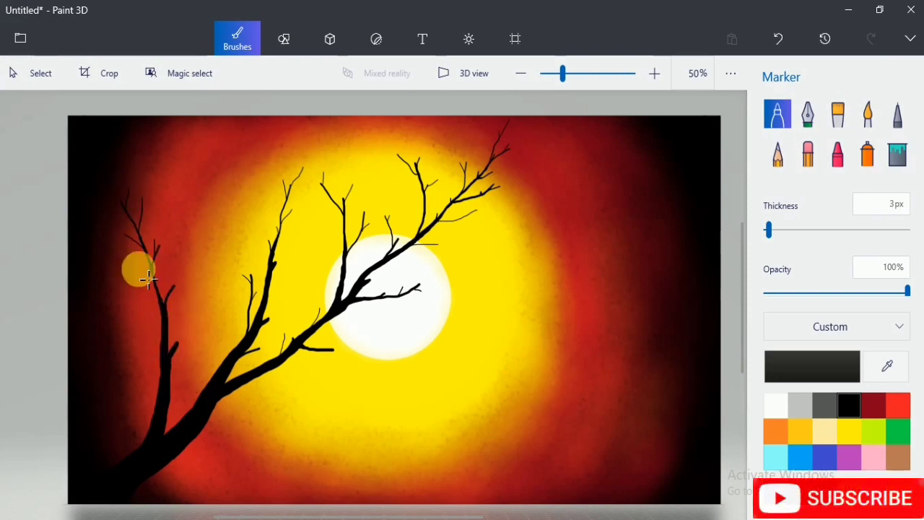
left_click_drag(152, 277, 141, 270)
left_click_drag(163, 318, 144, 297)
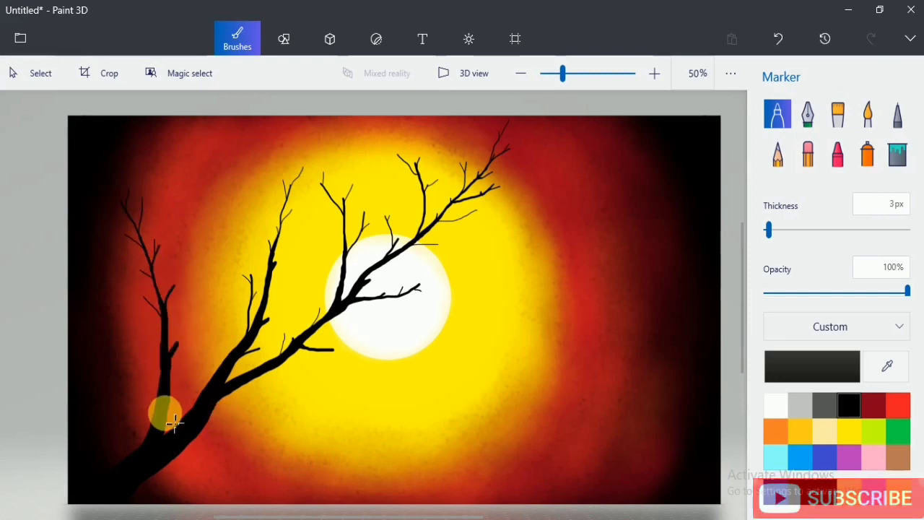
Edge the main limb's upper side, from the lower fork to the first thin twig, in white with the Marker at 2 px
left_click_drag(768, 230, 767, 230)
left_click(783, 410)
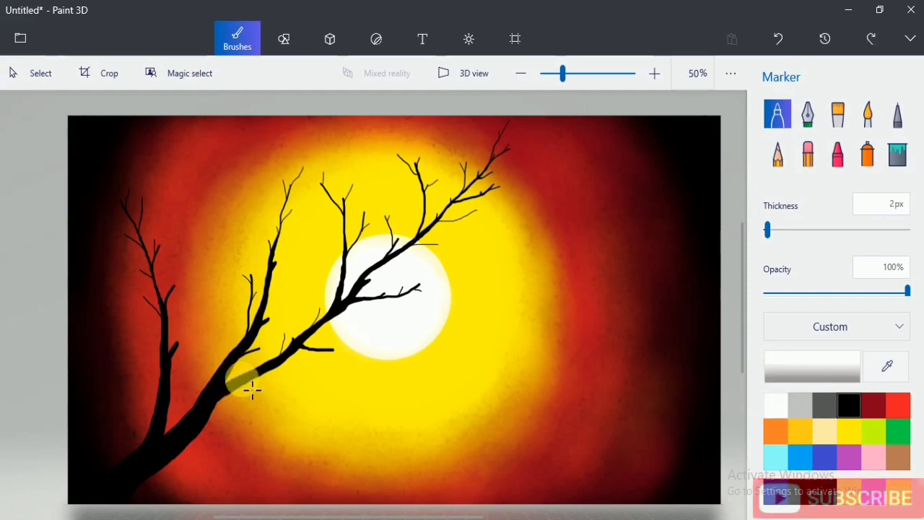
scroll(240, 379, "up", 4)
left_click_drag(200, 388, 311, 338)
key("ctrl+z")
mouse_move(209, 398)
left_mouse_down()
mouse_move(233, 374)
mouse_move(286, 351)
left_mouse_up()
scroll(289, 340, "up", 4)
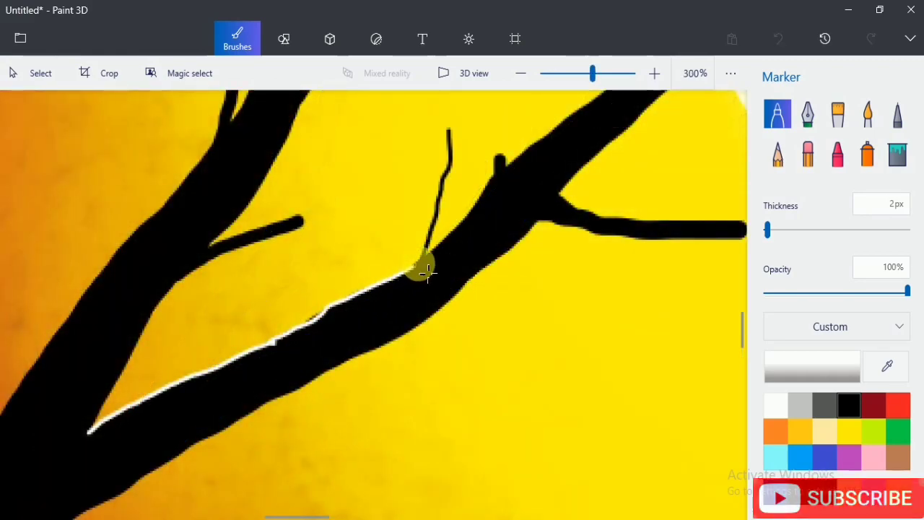
left_click_drag(427, 273, 428, 267)
Continue the white highlight along the main limb's upper edge, past the stub and second thin twig towards the sun
left_click_drag(442, 306, 282, 462)
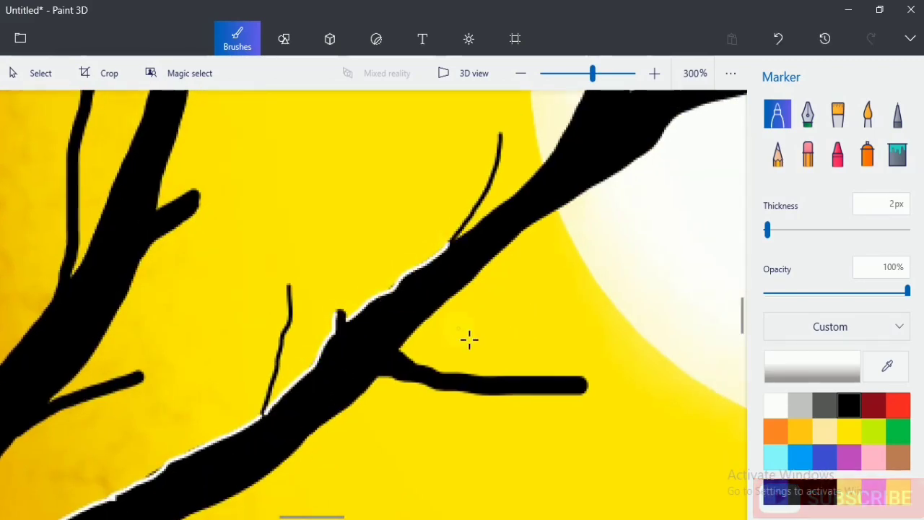
left_click_drag(469, 340, 369, 470)
left_click_drag(358, 373, 402, 354)
left_click_drag(503, 382, 463, 455)
left_click_drag(399, 399, 452, 319)
scroll(622, 399, "down", 2)
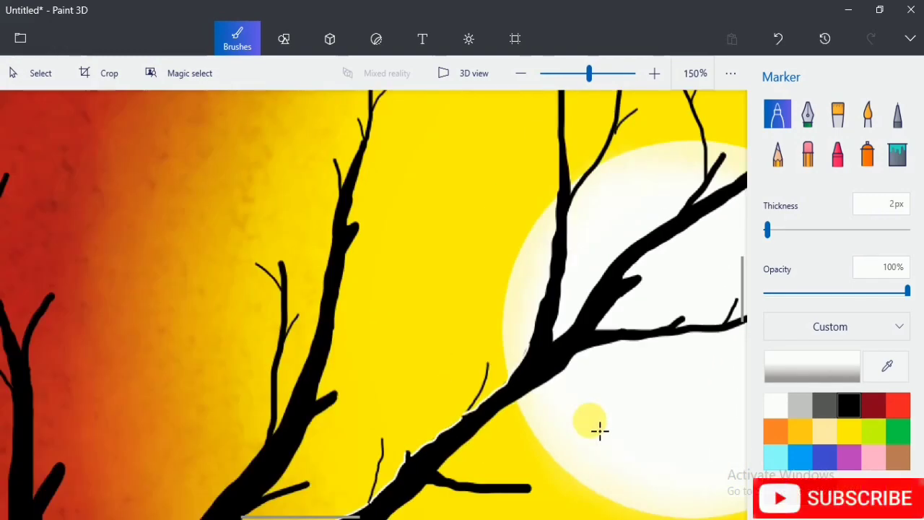
left_click_drag(599, 431, 641, 344)
left_click_drag(411, 398, 476, 356)
Trace a white highlight up the second branch's inner edge from the fork and along the underside of its lowest side twig
scroll(317, 462, "up", 3)
left_click_drag(309, 441, 328, 405)
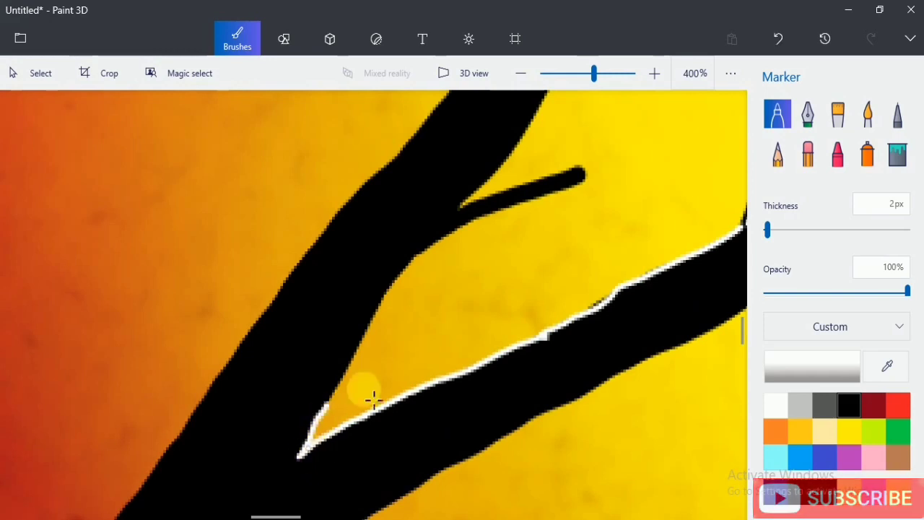
left_click_drag(370, 326, 327, 408)
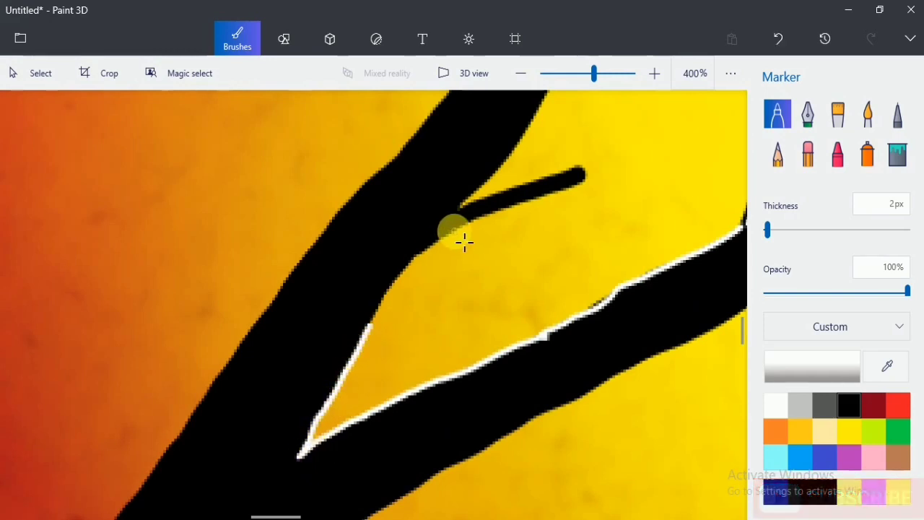
left_click_drag(456, 249, 387, 310)
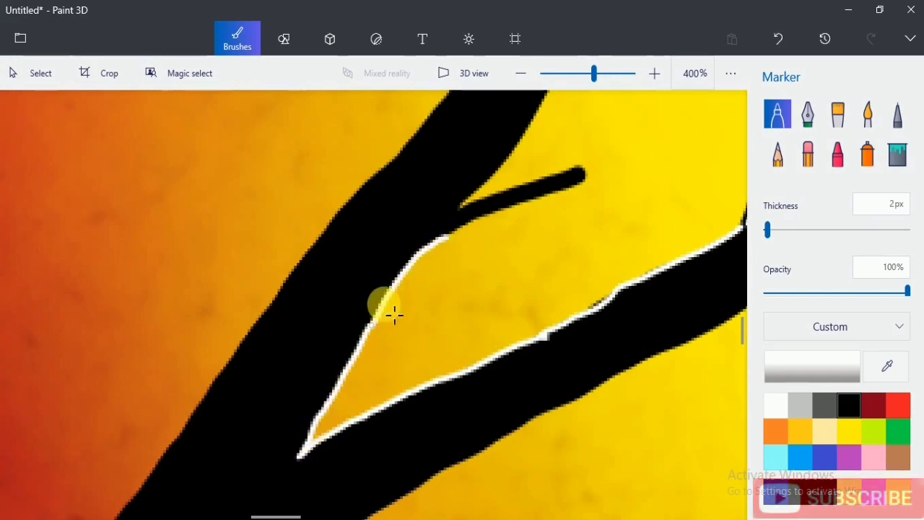
left_click_drag(594, 190, 473, 241)
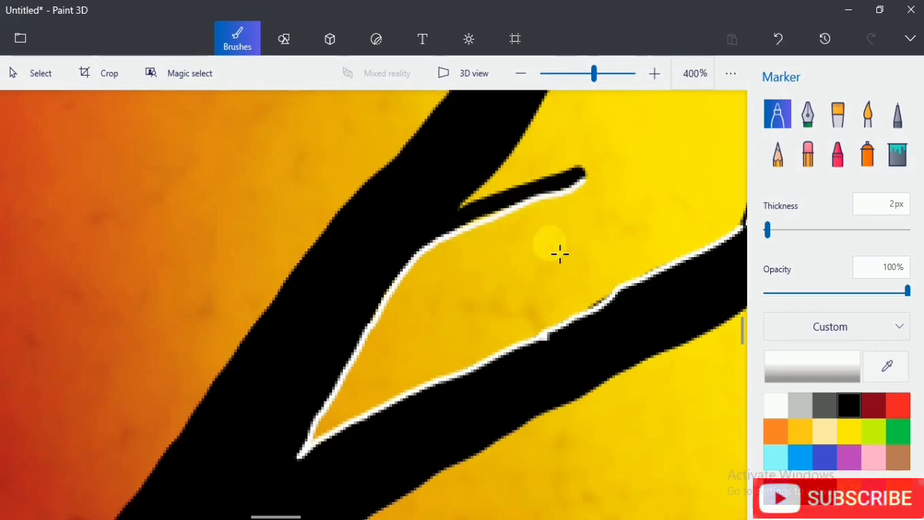
Extend the white edge up the second branch's sunward side, around the lower stub and up to the upper stub
scroll(472, 413, "down", 2)
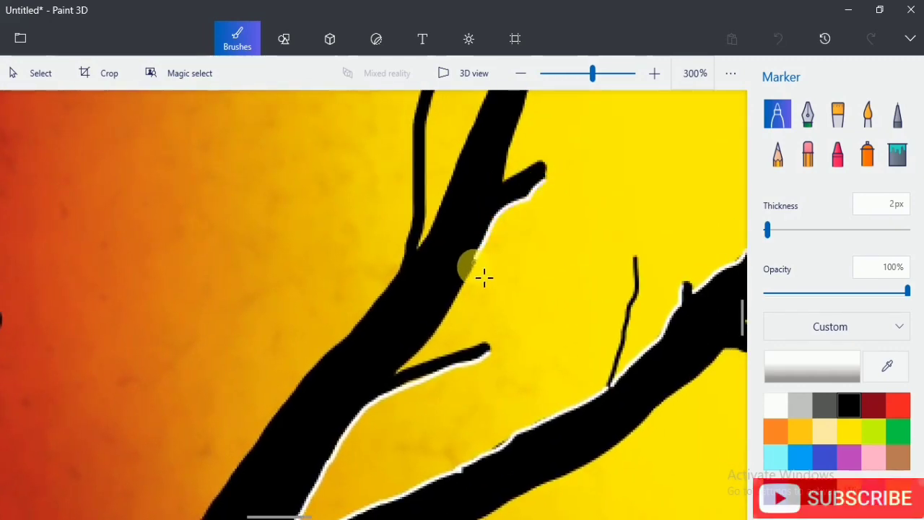
left_click_drag(458, 323, 380, 390)
scroll(556, 310, "down", 2)
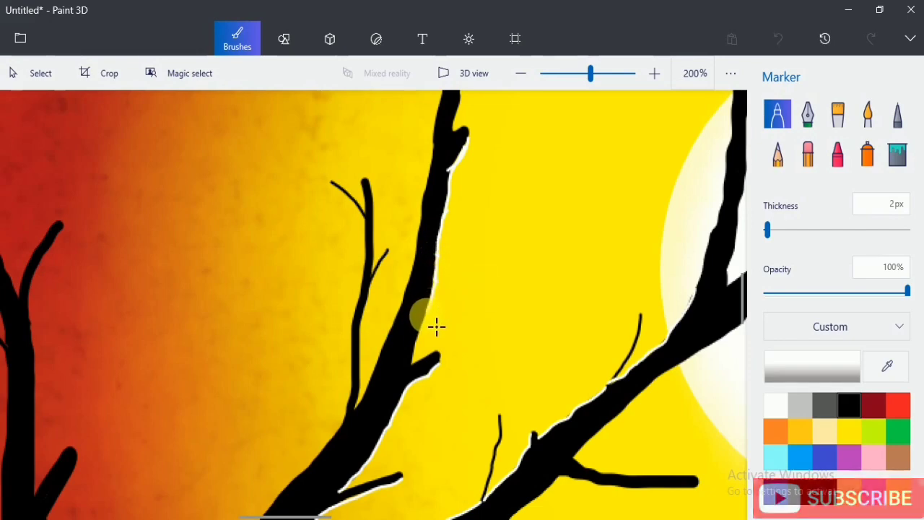
scroll(470, 324, "down", 1)
Highlight the second branch's upper stem above the stub and its thin right-hand side twig with 2 px white strokes
scroll(492, 126, "up", 4)
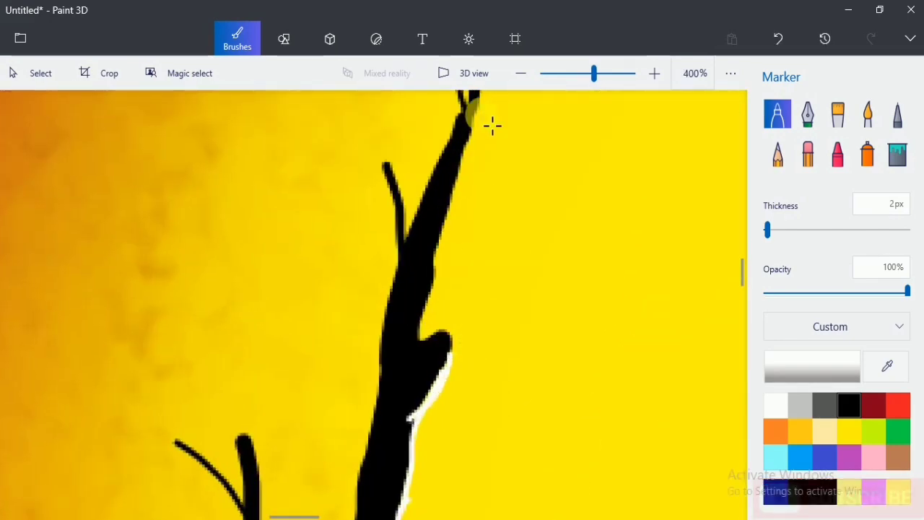
left_click_drag(481, 150, 461, 219)
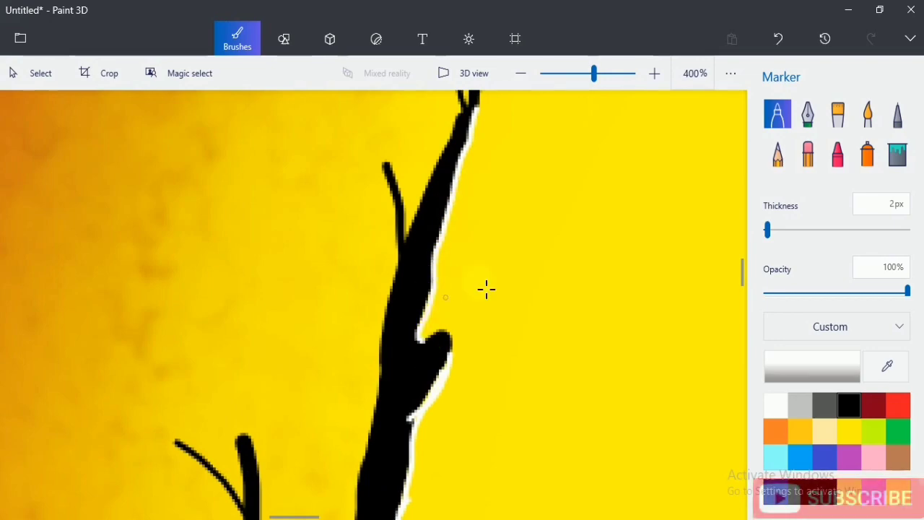
scroll(517, 273, "down", 3)
left_click_drag(559, 221, 489, 330)
scroll(447, 302, "up", 3)
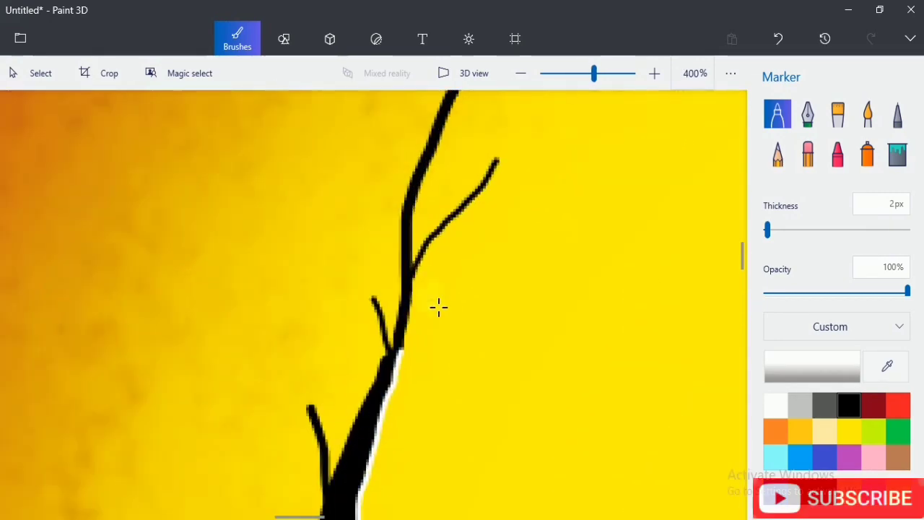
left_click_drag(420, 328, 406, 358)
left_click_drag(508, 173, 509, 175)
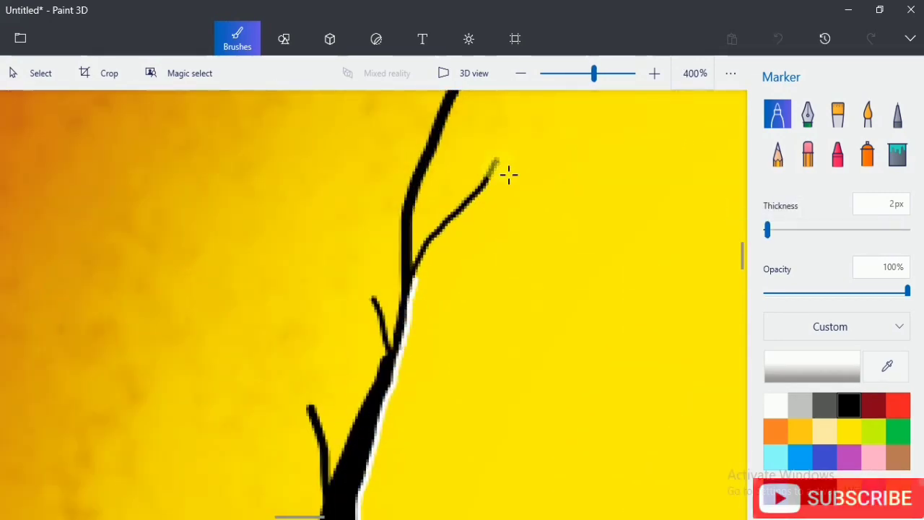
Add white highlights along the second branch's remaining upper stem and its tip twig
scroll(499, 324, "down", 5)
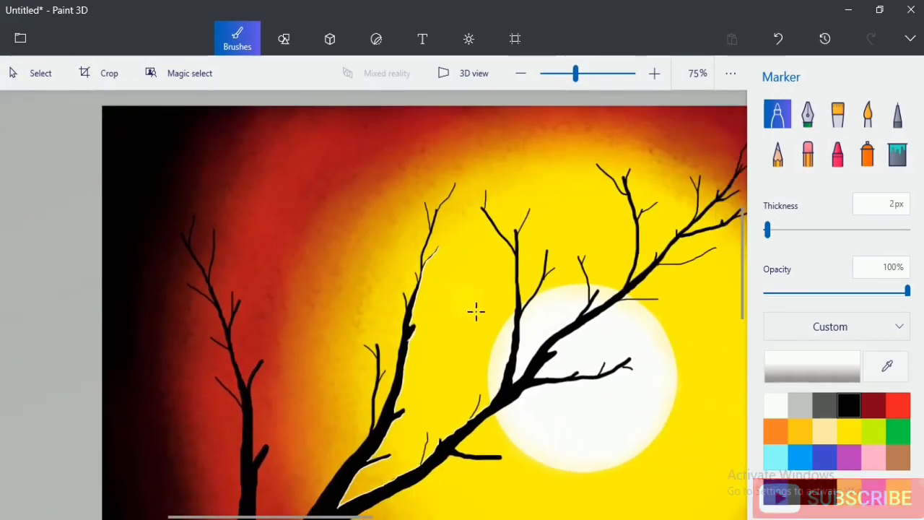
scroll(419, 238, "up", 1)
left_click(426, 185)
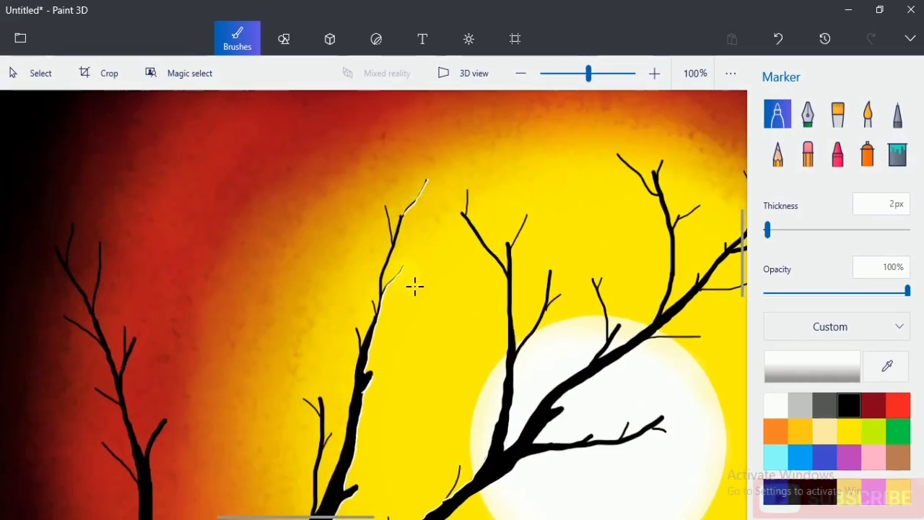
scroll(403, 228, "up", 1)
scroll(381, 307, "down", 2)
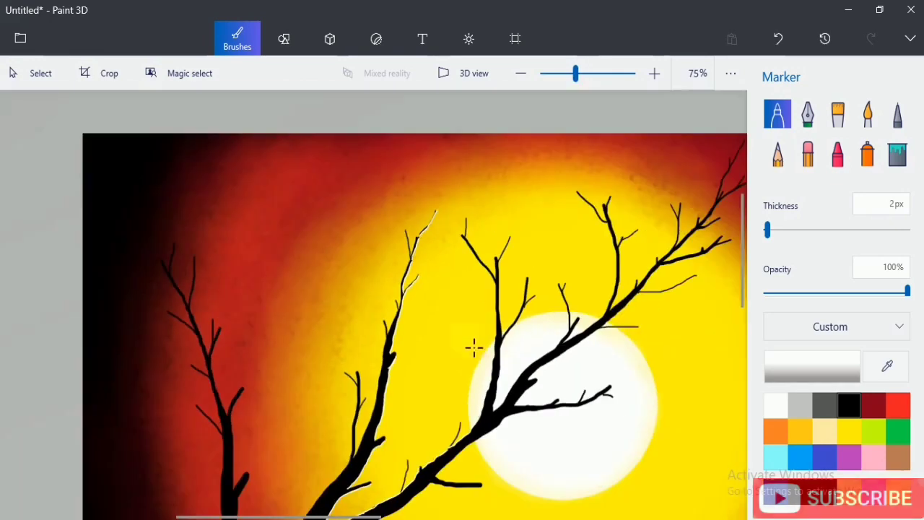
scroll(557, 334, "up", 3)
left_click(423, 345)
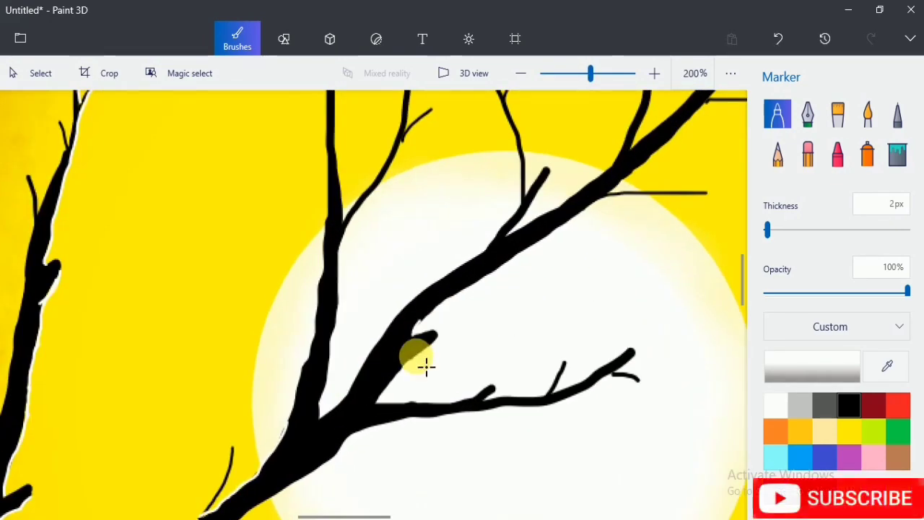
scroll(427, 349, "down", 4)
scroll(238, 453, "up", 3)
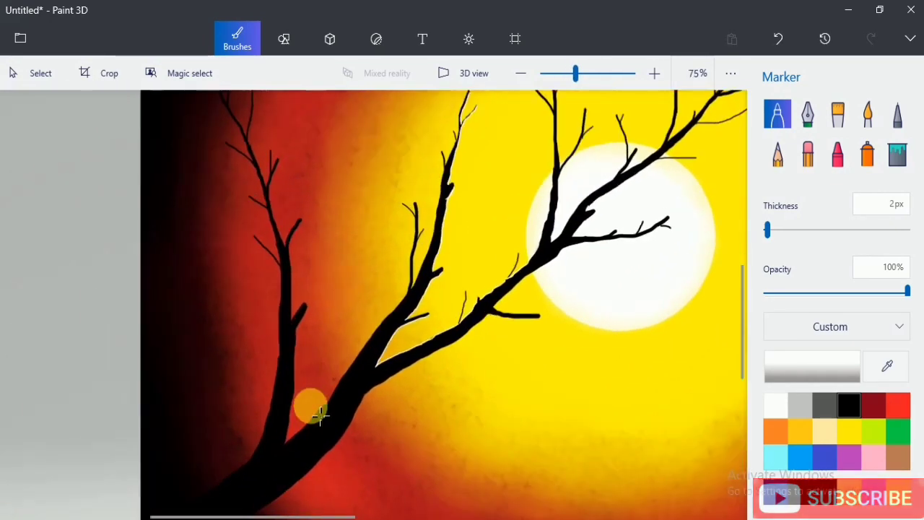
key("ctrl+z")
left_click_drag(306, 243, 262, 331)
key("ctrl+z")
Edge the left upright branch in white from its lower stub down the right side to the crotch with the trunk
scroll(306, 249, "up", 3)
scroll(300, 347, "down", 3)
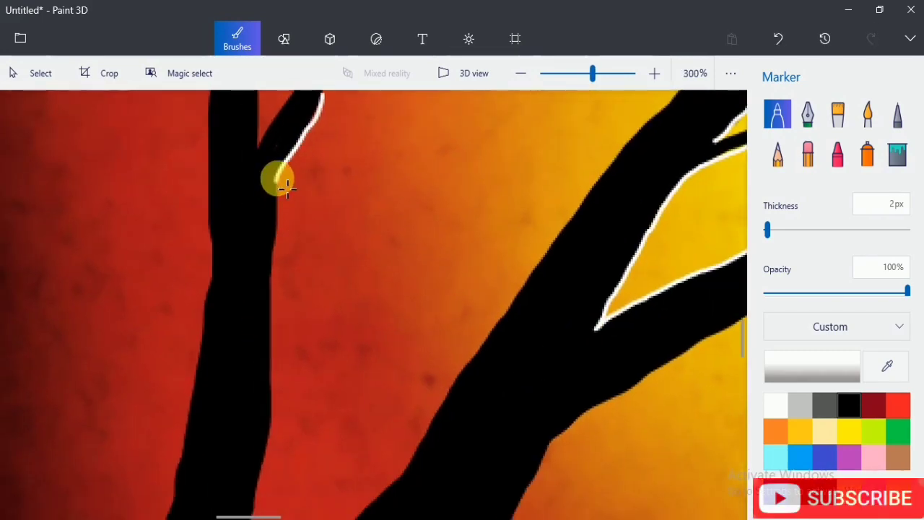
mouse_move(279, 179)
left_mouse_down()
mouse_move(280, 308)
mouse_move(268, 371)
left_mouse_up()
scroll(317, 284, "down", 2)
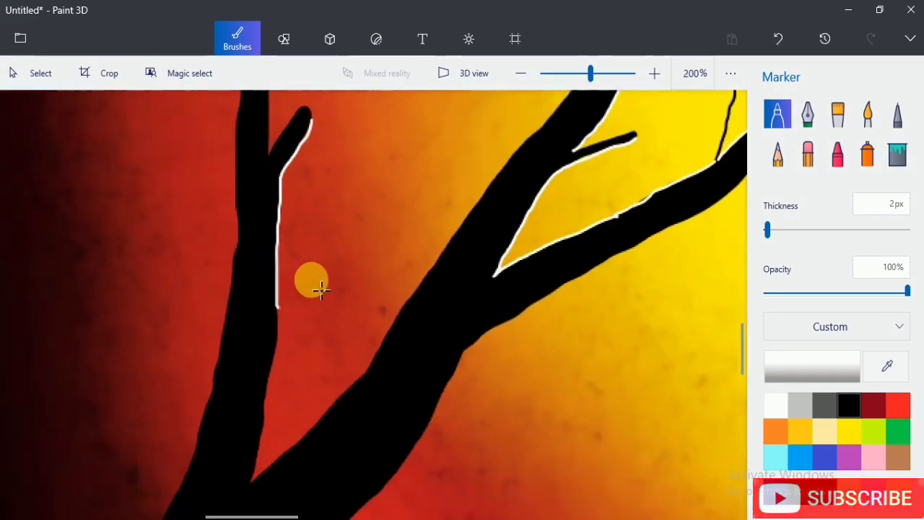
mouse_move(312, 207)
left_mouse_down()
mouse_move(313, 294)
mouse_move(288, 385)
left_mouse_up()
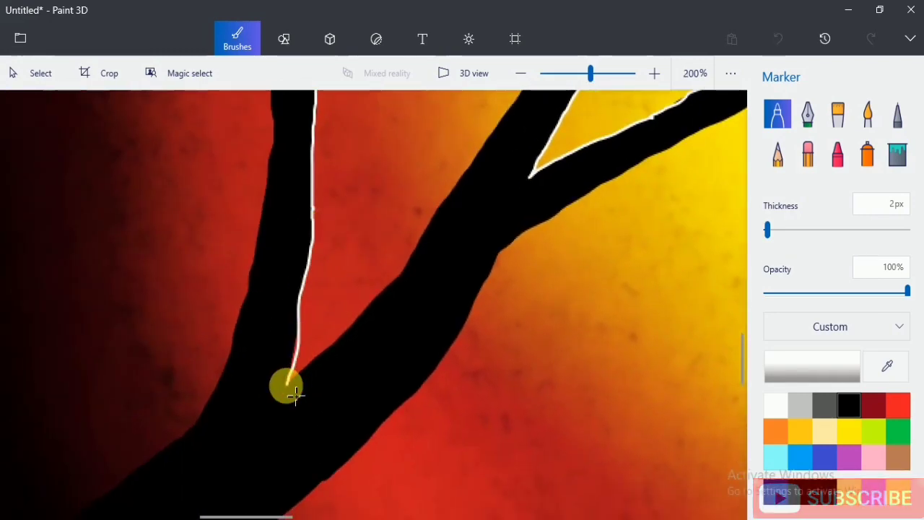
key("ctrl+z")
mouse_move(314, 210)
left_mouse_down()
mouse_move(307, 339)
mouse_move(288, 382)
left_mouse_up()
scroll(381, 227, "down", 3)
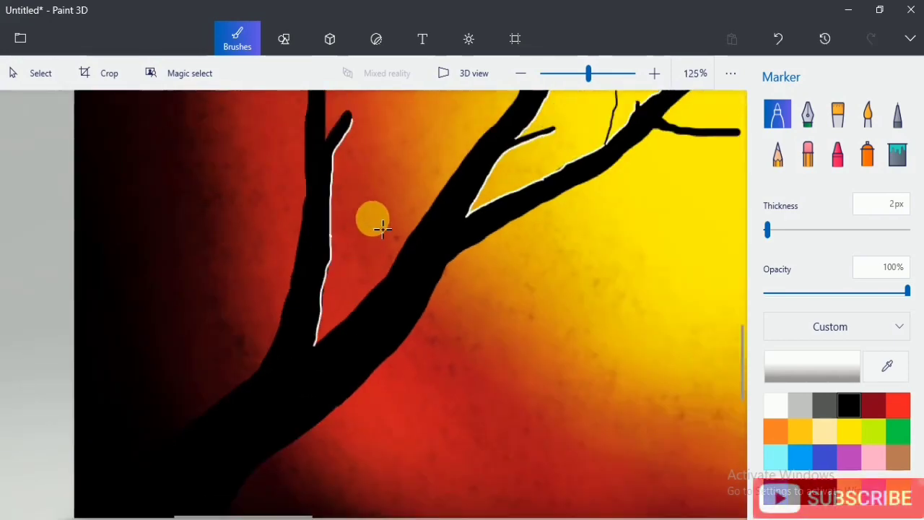
Highlight the left upright branch's upper stub and the right edge of the stem between its two stubs in white
scroll(379, 164, "up", 2)
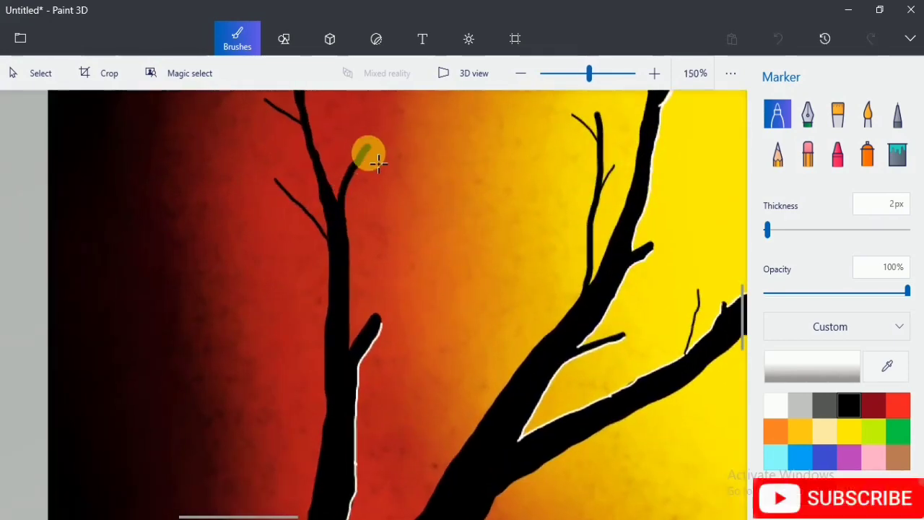
scroll(361, 166, "up", 3)
mouse_move(386, 130)
left_mouse_down()
mouse_move(357, 178)
mouse_move(348, 230)
left_mouse_up()
scroll(349, 229, "down", 1)
mouse_move(353, 134)
left_mouse_down()
mouse_move(366, 254)
mouse_move(355, 265)
left_mouse_up()
scroll(394, 227, "down", 1)
left_click_drag(354, 173, 353, 269)
scroll(405, 221, "down", 2)
scroll(492, 381, "down", 1)
Add white highlights to the left branch's forked side twig and the stem from that twig down to the upper stub
scroll(403, 159, "up", 2)
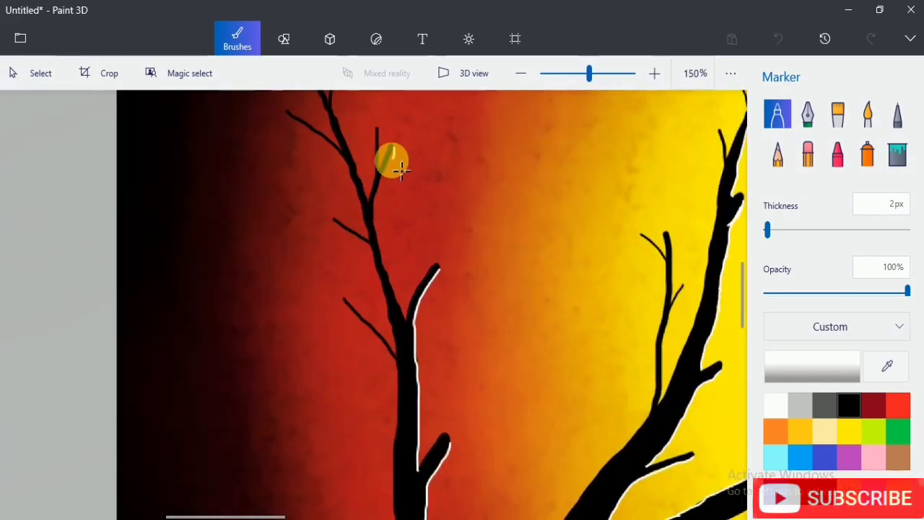
scroll(407, 159, "up", 2)
mouse_move(394, 143)
left_mouse_down()
mouse_move(353, 272)
mouse_move(379, 377)
left_mouse_up()
scroll(390, 264, "down", 3)
left_click_drag(364, 235, 404, 338)
scroll(610, 308, "down", 4)
scroll(447, 279, "up", 1)
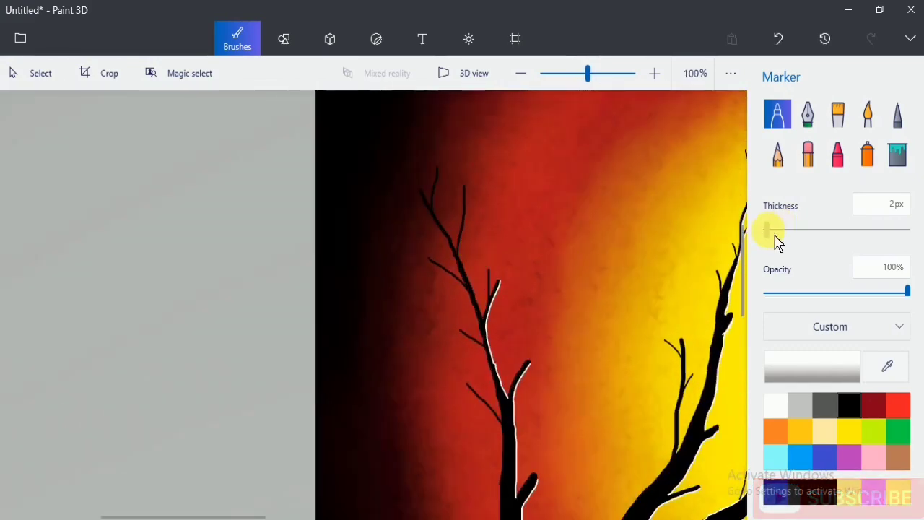
Carry the white edge up the left branch's thin stem above the forked twig and along the next right-hand twig
scroll(434, 233, "up", 3)
mouse_move(417, 167)
left_mouse_down()
mouse_move(438, 237)
mouse_move(477, 310)
mouse_move(489, 370)
left_mouse_up()
scroll(509, 194, "down", 3)
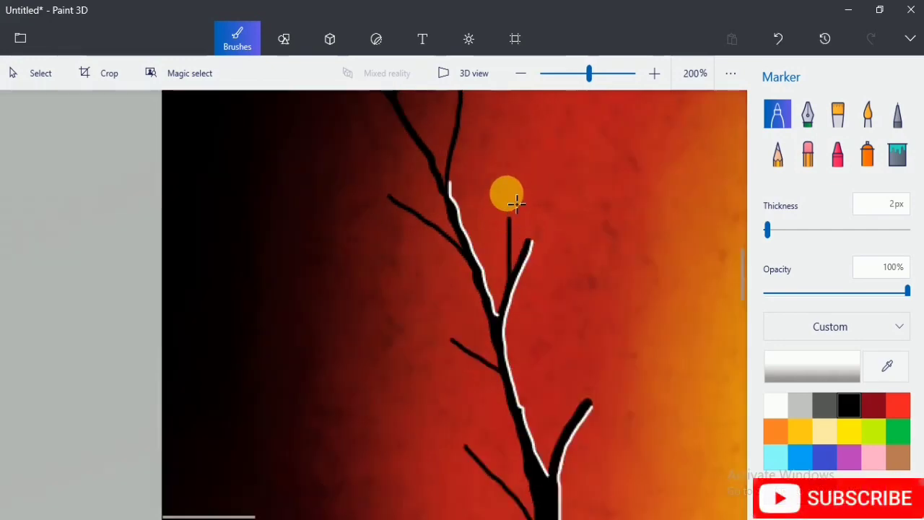
scroll(466, 170, "up", 3)
mouse_move(455, 128)
left_mouse_down()
mouse_move(455, 283)
mouse_move(435, 325)
left_mouse_up()
scroll(515, 237, "down", 4)
Highlight the left branch's topmost twig and the stem below it in white, joining the neighbouring twig's highlight
scroll(504, 227, "up", 5)
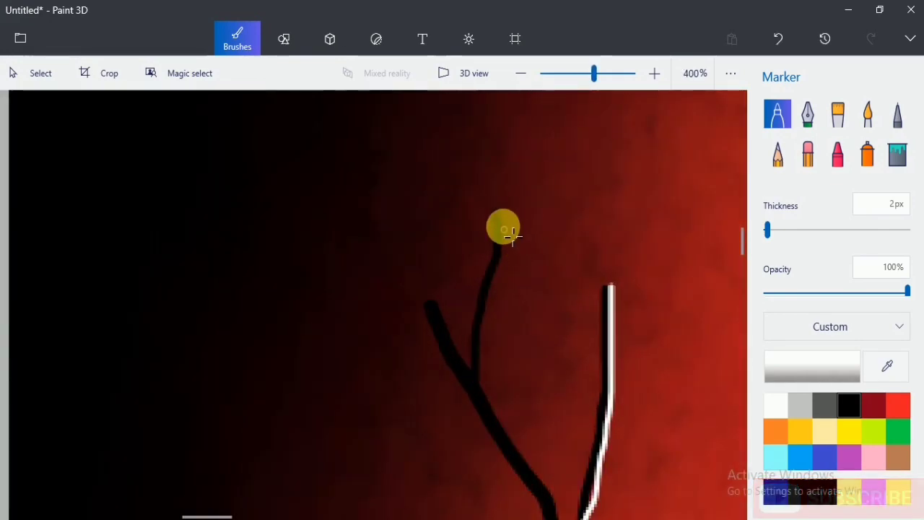
left_click_drag(510, 236, 493, 375)
scroll(498, 356, "down", 5)
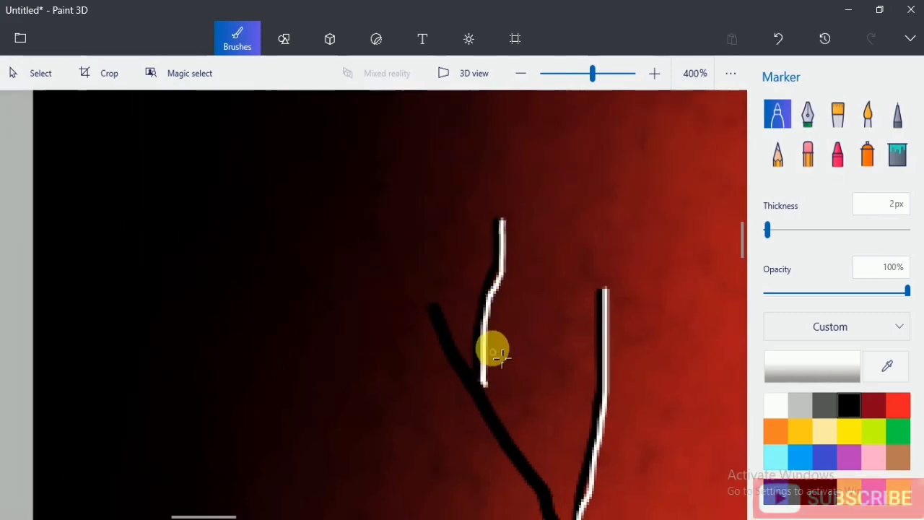
scroll(688, 373, "down", 1)
scroll(390, 356, "up", 5)
left_click_drag(368, 314, 416, 404)
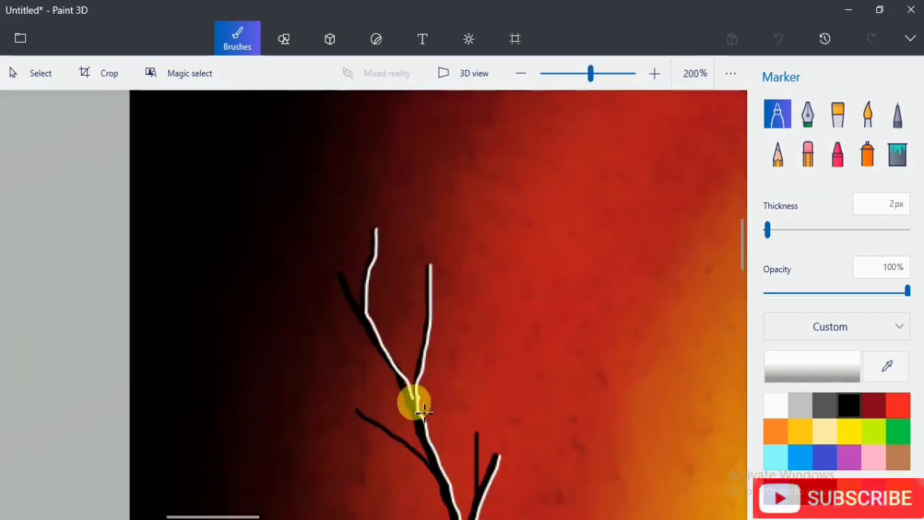
Set the white Marker to 4 px and edge the lower trunk's underside from below the fork to the canvas bottom
scroll(418, 405, "down", 5)
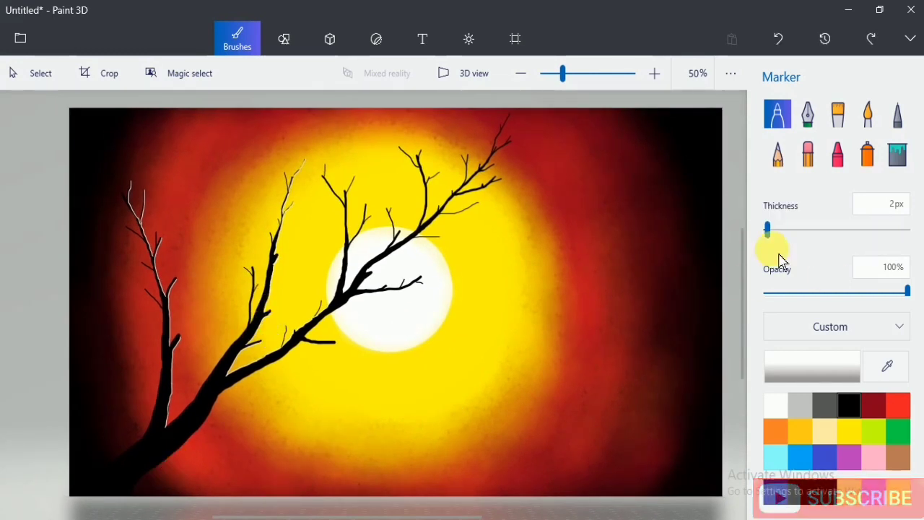
left_click_drag(767, 230, 770, 229)
mouse_move(220, 391)
left_mouse_down()
mouse_move(199, 449)
mouse_move(128, 495)
left_mouse_up()
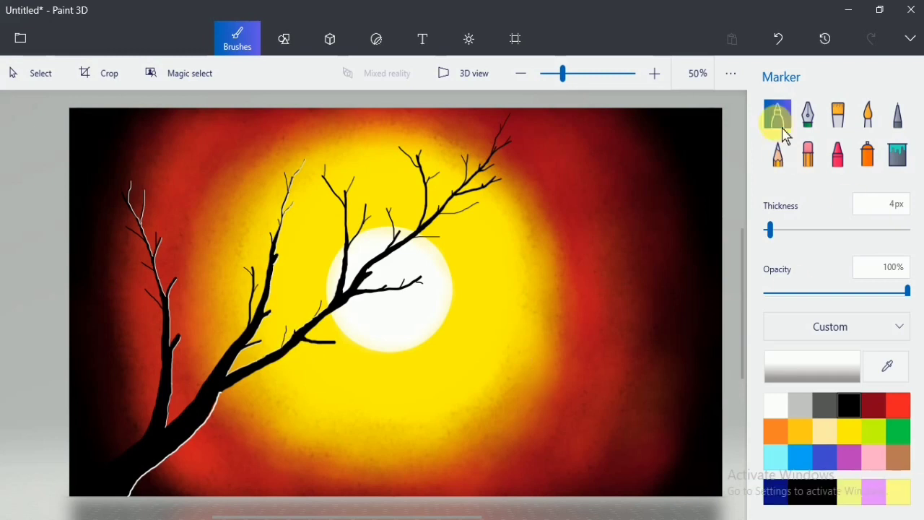
left_click(377, 49)
left_click(281, 47)
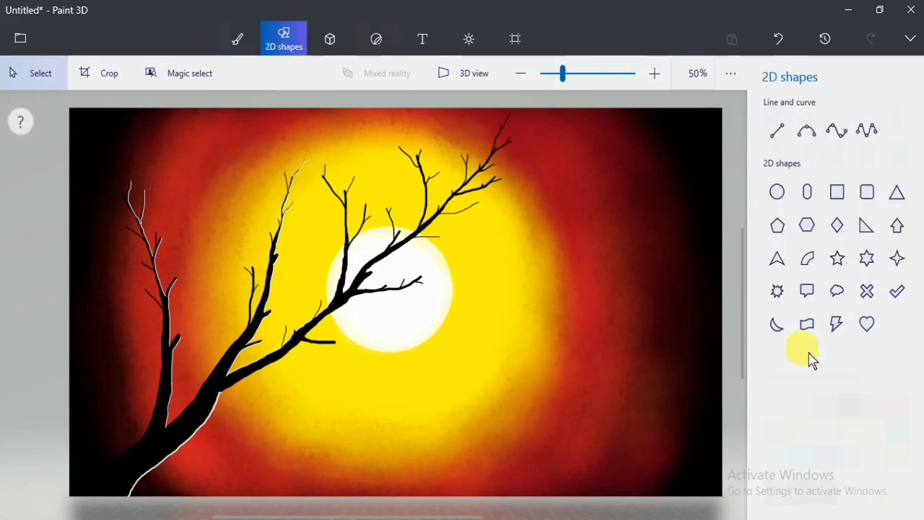
left_click(377, 48)
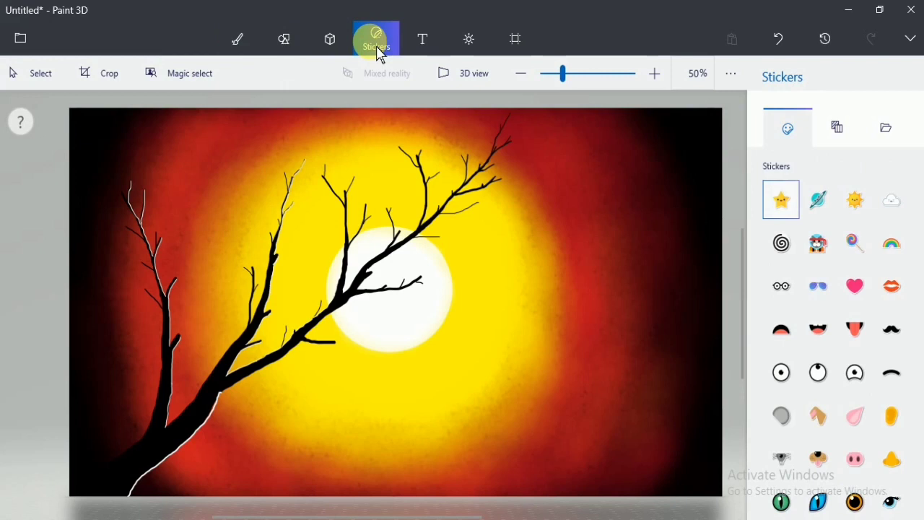
left_click(282, 50)
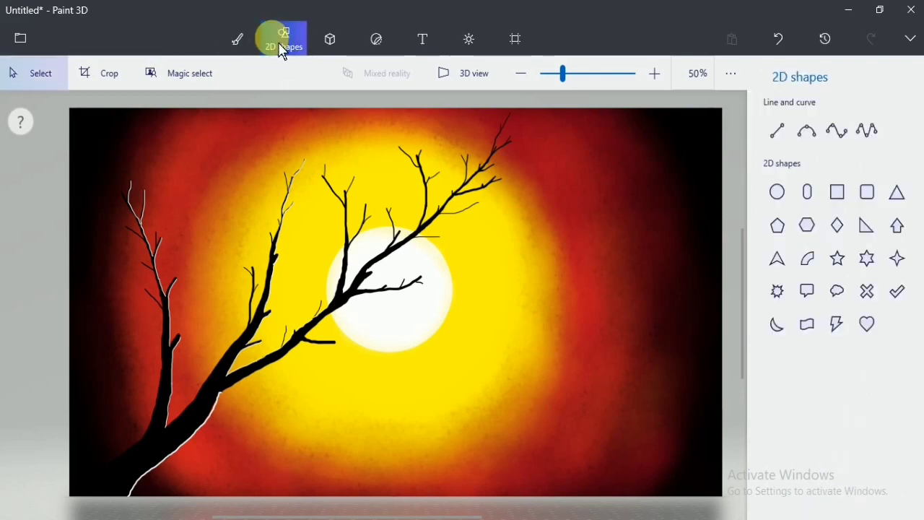